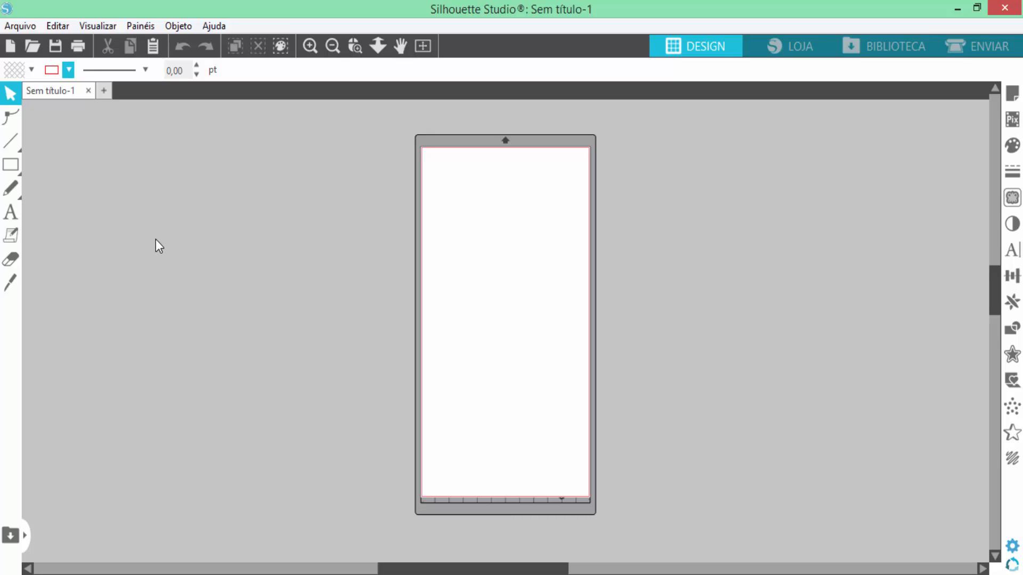
Open the image file Sem título.png from the Área de Trabalho folder
left_click(14, 25)
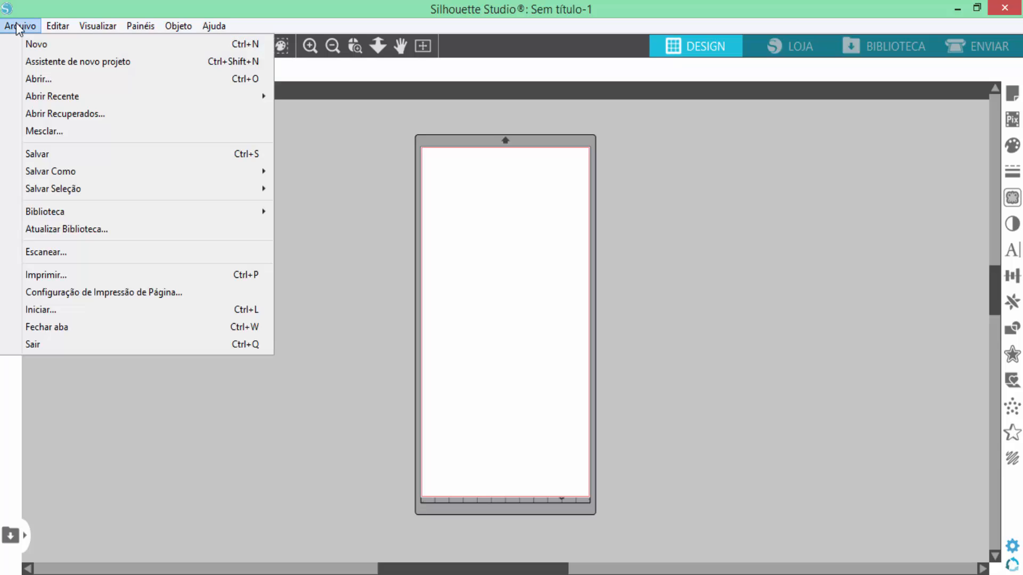
left_click(46, 85)
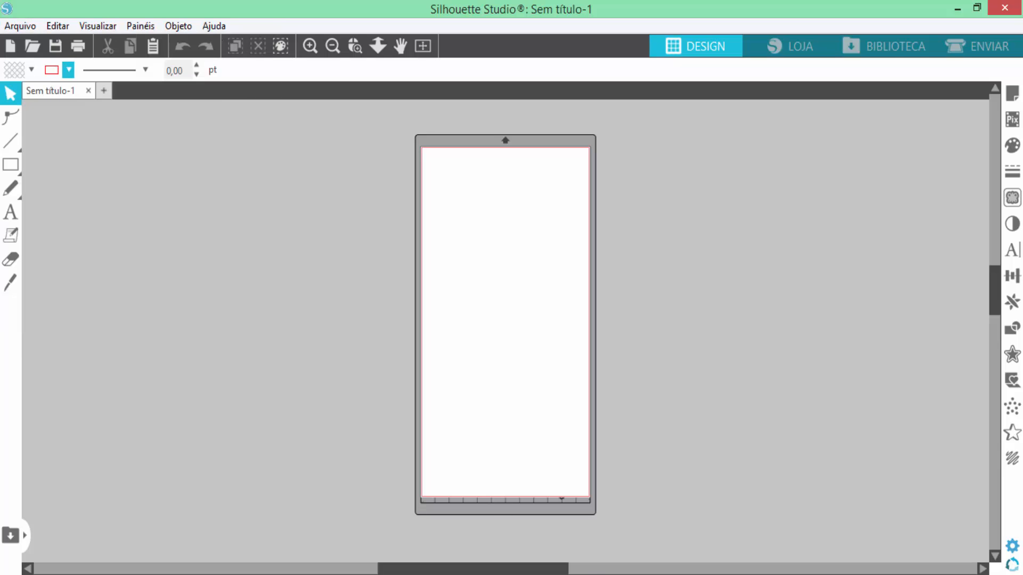
left_click(666, 528)
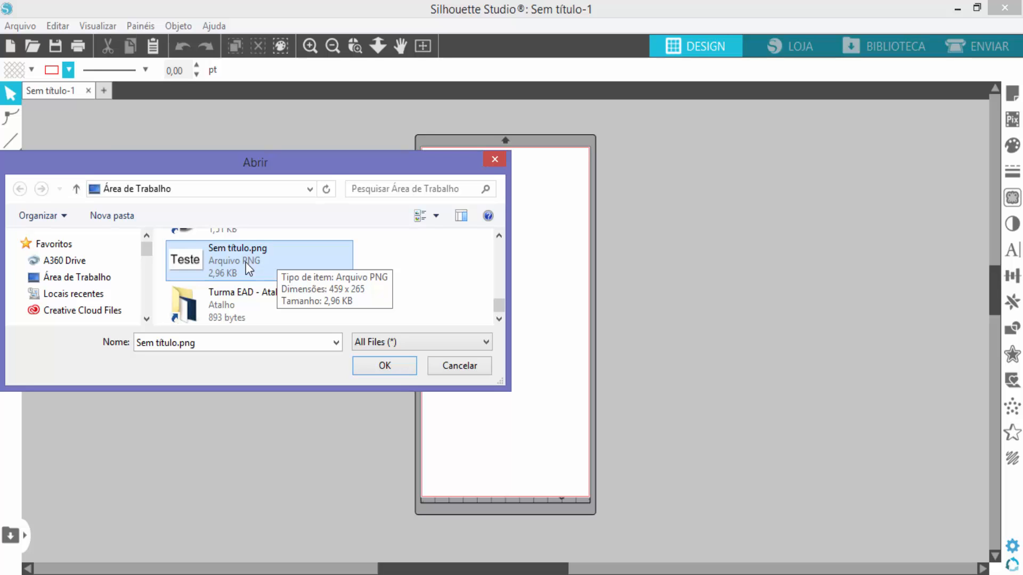
left_click_drag(246, 262, 540, 271)
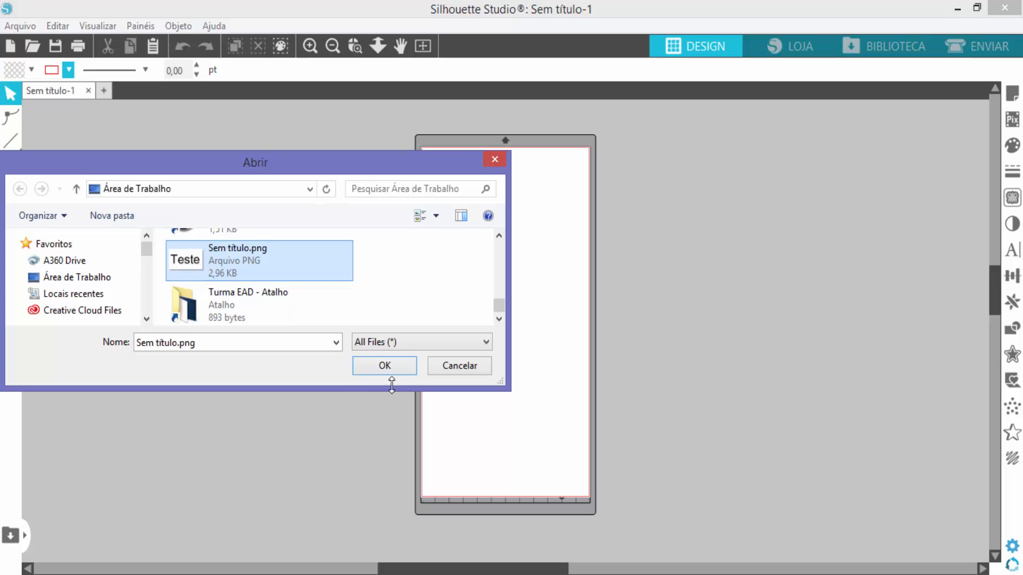
left_click(382, 367)
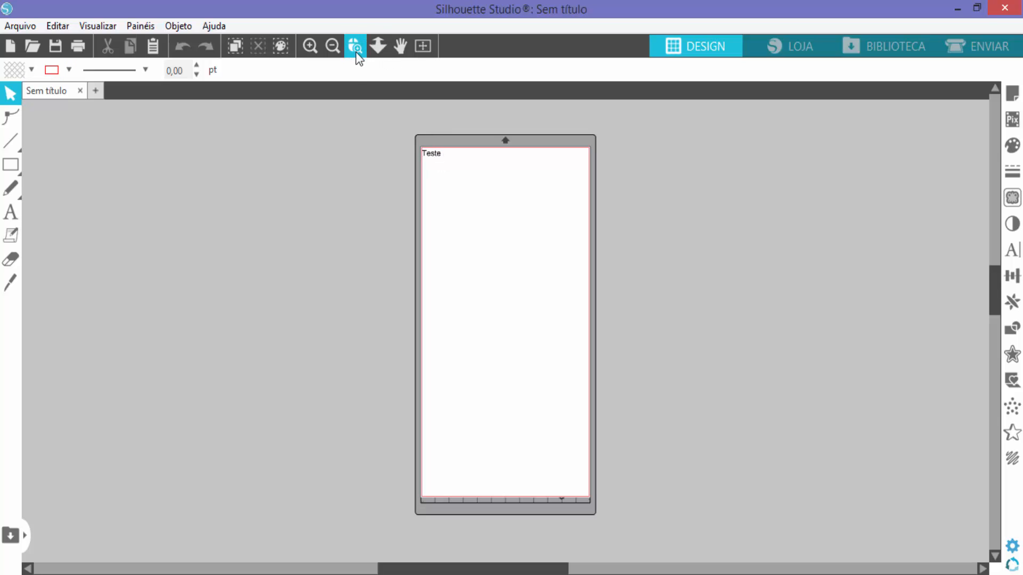
Move the Teste image away from the page corner to about X 61, Y 20 mm
left_click(310, 47)
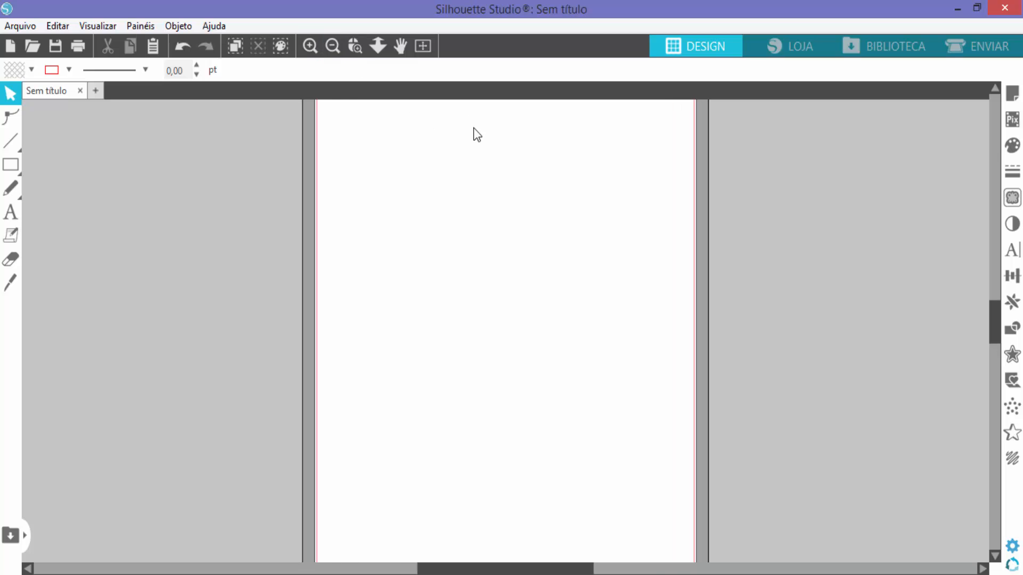
left_click(400, 47)
left_click_drag(448, 141, 457, 368)
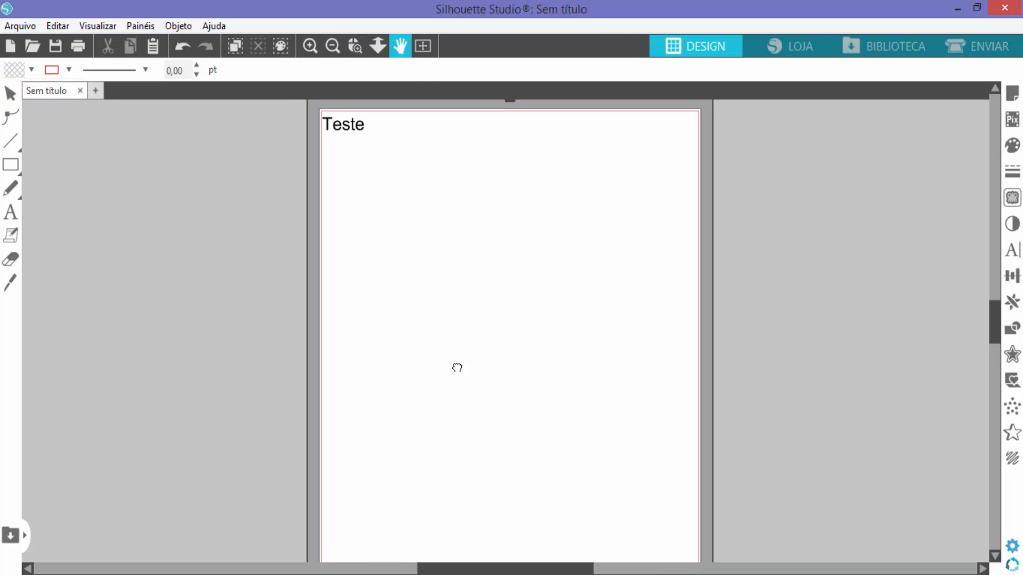
left_click(312, 45)
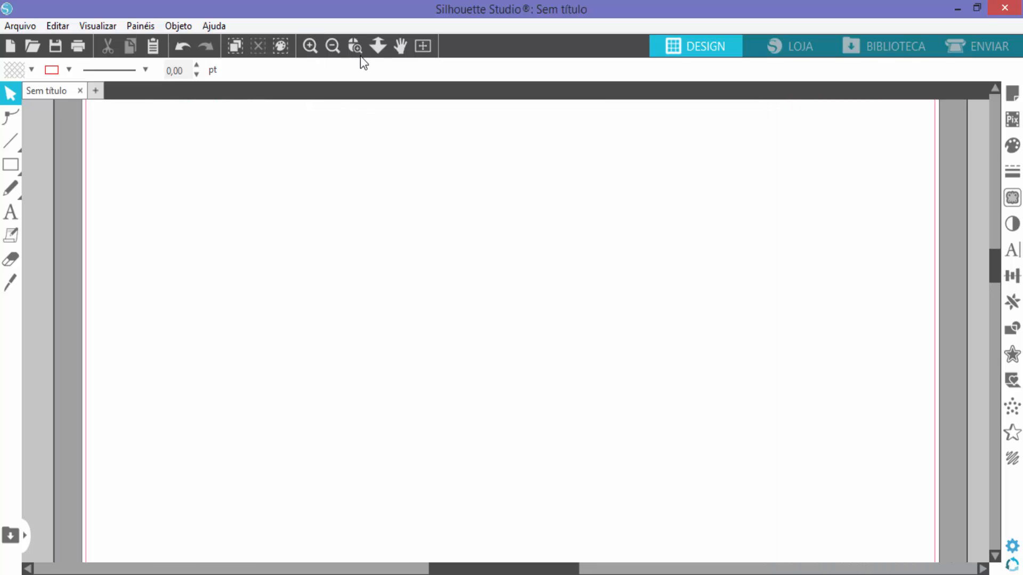
left_click(400, 47)
left_click_drag(403, 144, 538, 404)
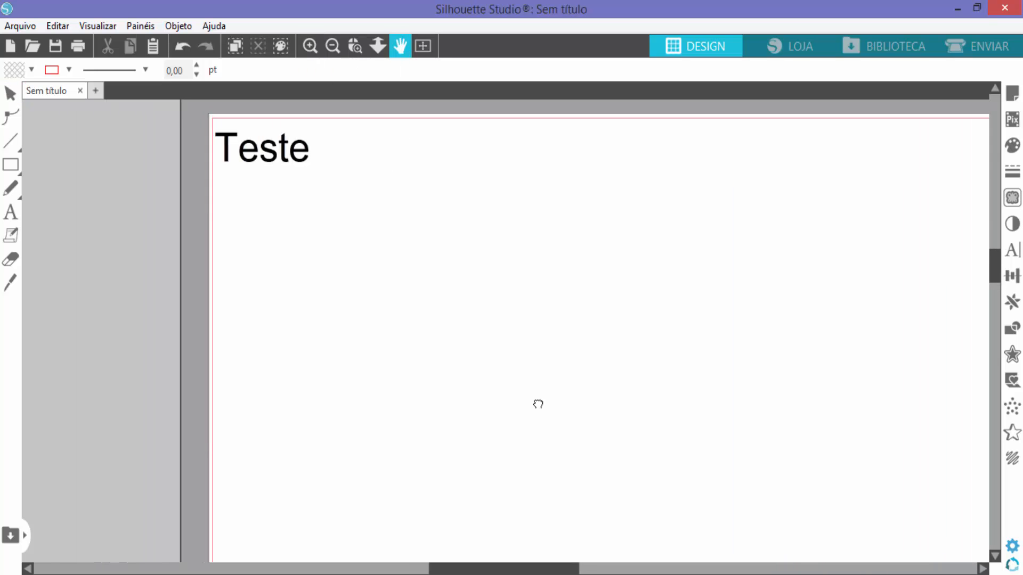
left_click(281, 217)
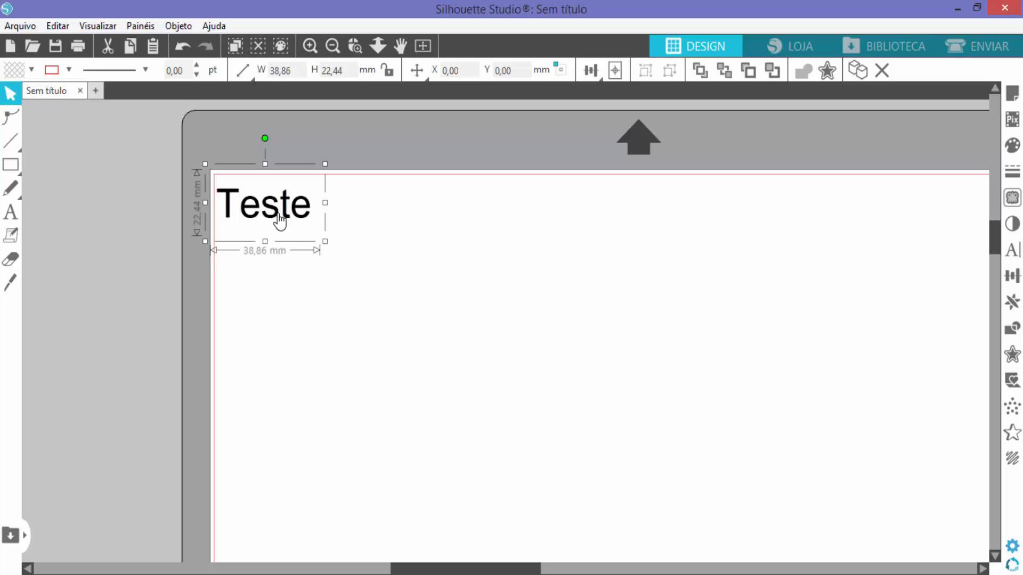
left_click_drag(285, 222, 458, 281)
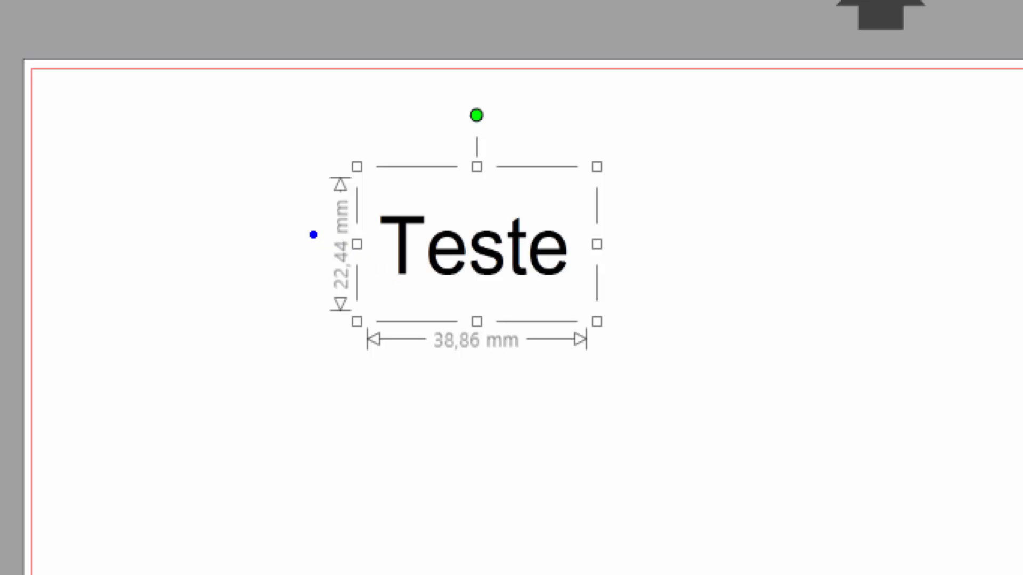
left_click_drag(294, 160, 379, 342)
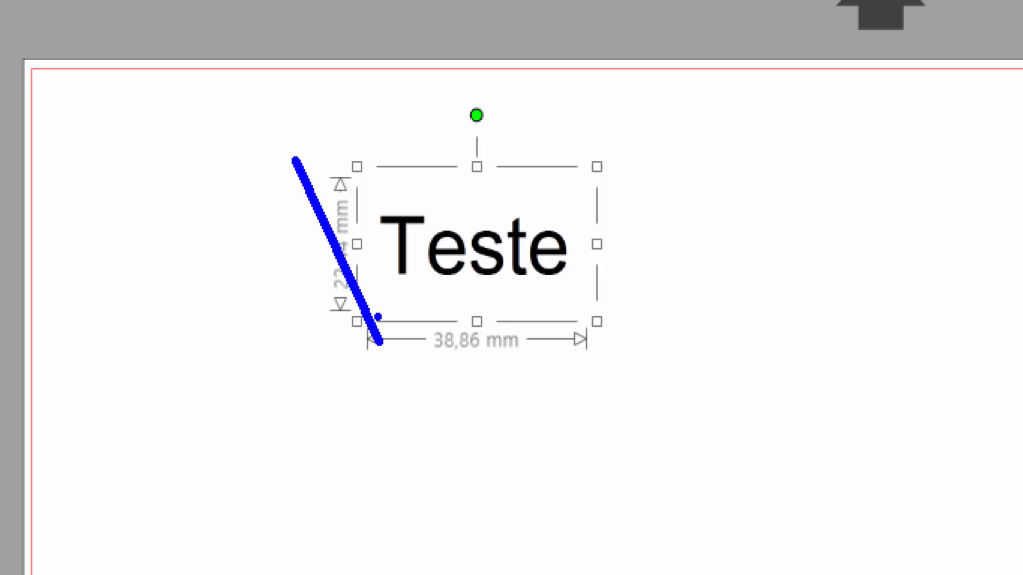
key("ctrl+z")
mouse_move(294, 140)
left_mouse_down()
mouse_move(368, 365)
mouse_move(350, 318)
left_mouse_up()
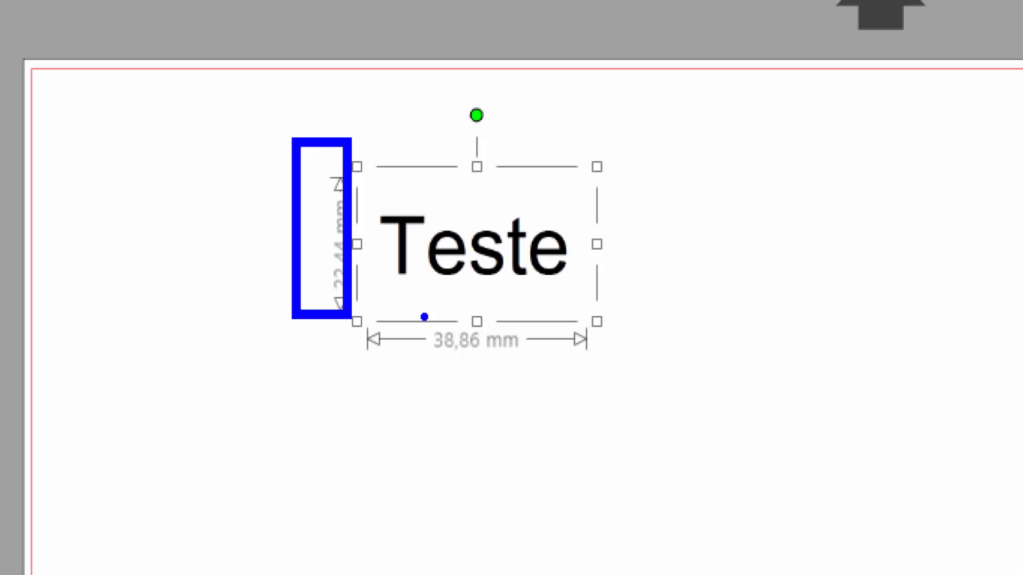
mouse_move(413, 318)
left_mouse_down()
mouse_move(528, 385)
mouse_move(562, 382)
mouse_move(664, 418)
left_mouse_up()
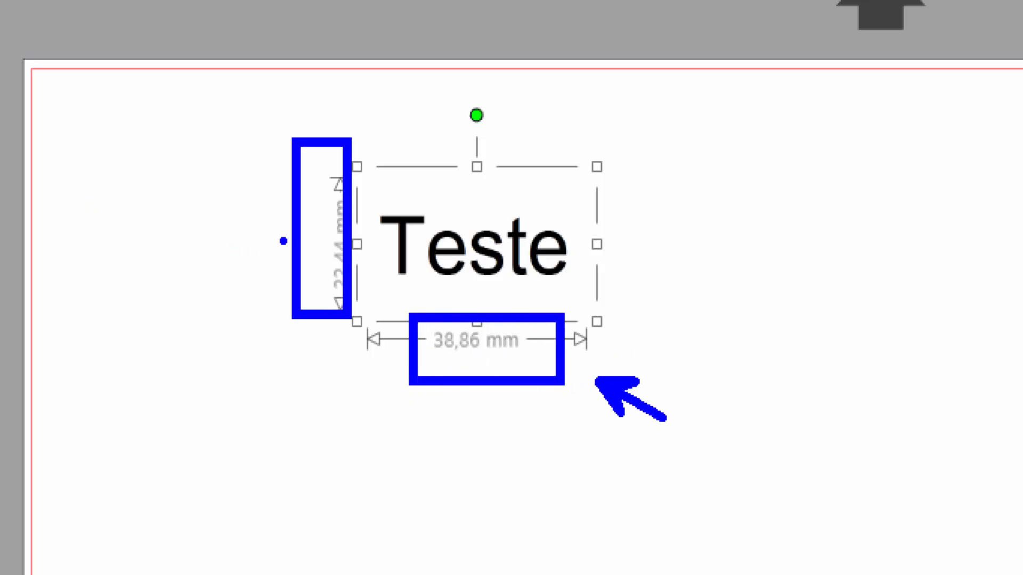
left_click_drag(271, 239, 199, 247)
key("Escape")
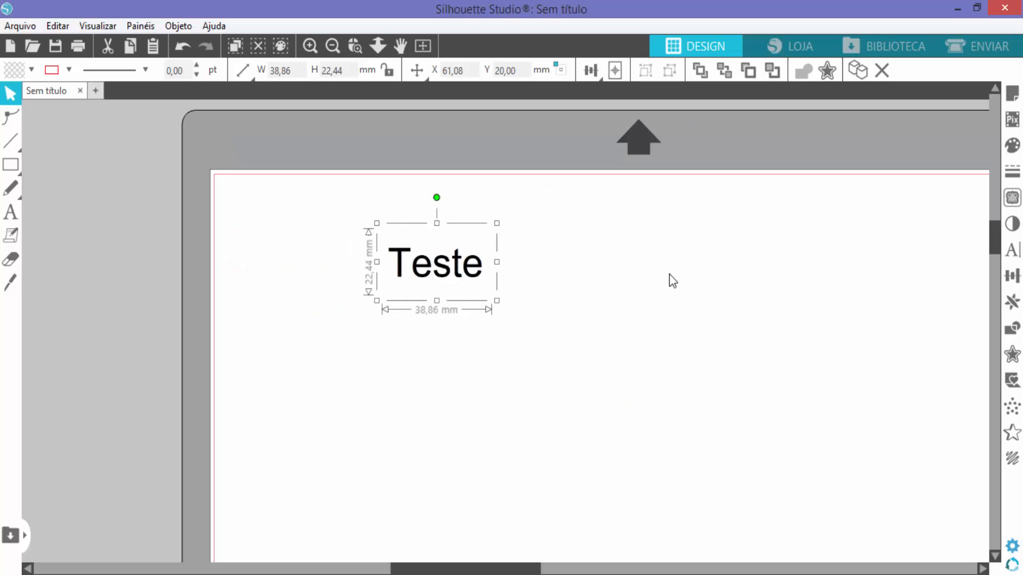
key("i")
Move the Teste image further along the page to about X 86, Y 21 mm
scroll(616, 231, "right", 1)
key("Escape")
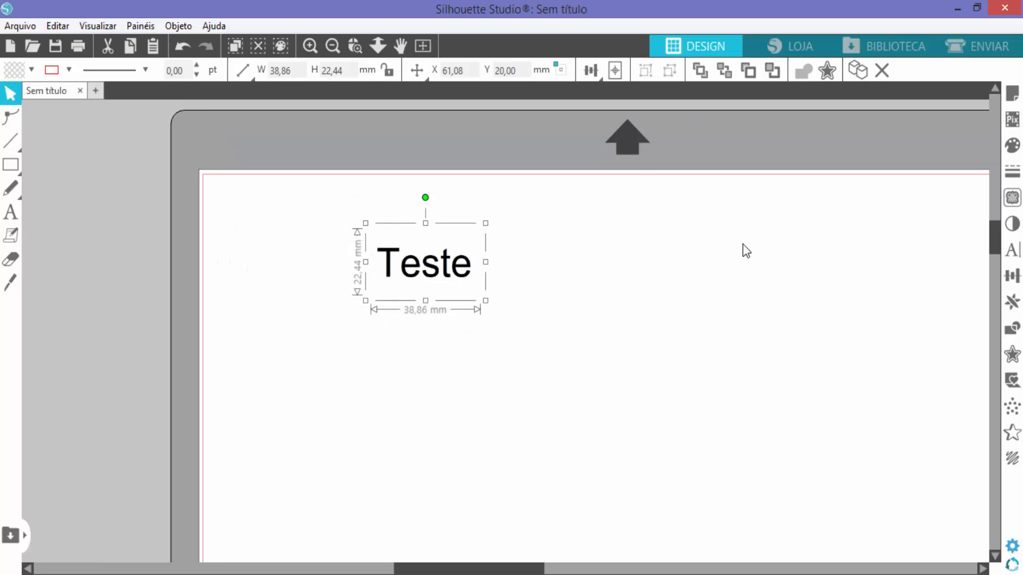
mouse_move(491, 571)
left_mouse_down()
mouse_move(575, 571)
mouse_move(508, 571)
left_mouse_up()
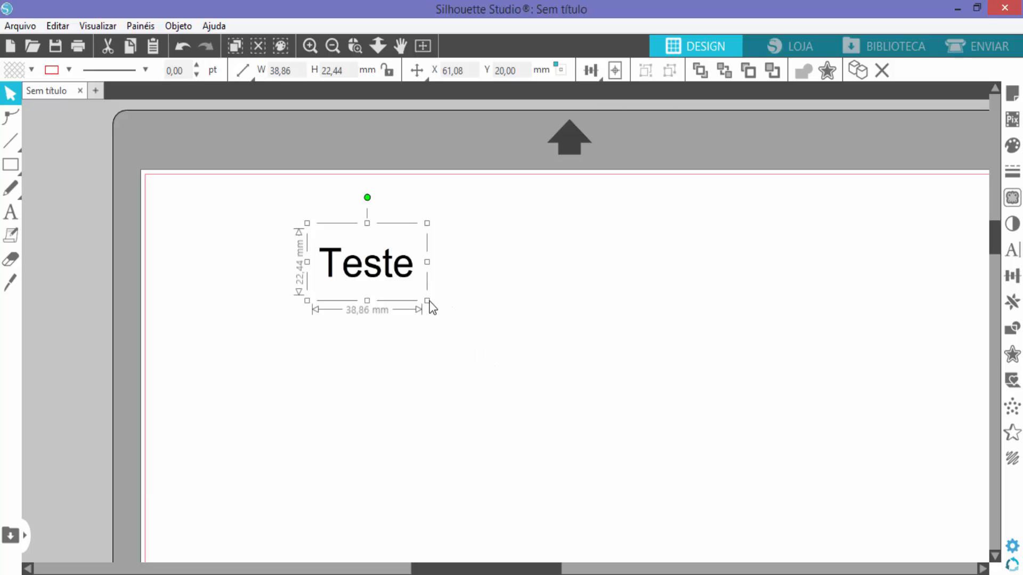
left_click_drag(404, 292, 477, 289)
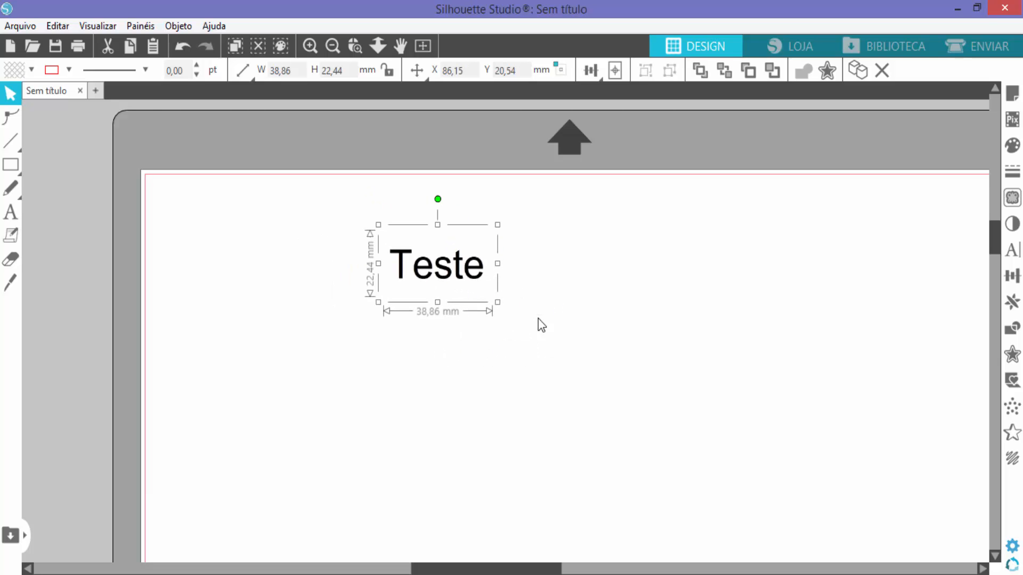
key("ctrl+1")
left_click(442, 297)
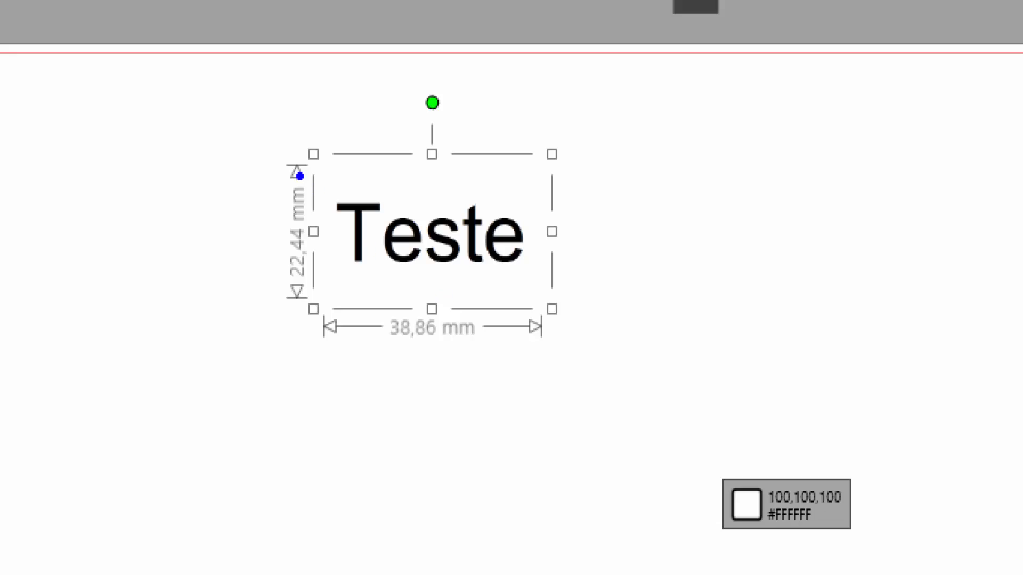
left_click_drag(345, 142, 320, 115)
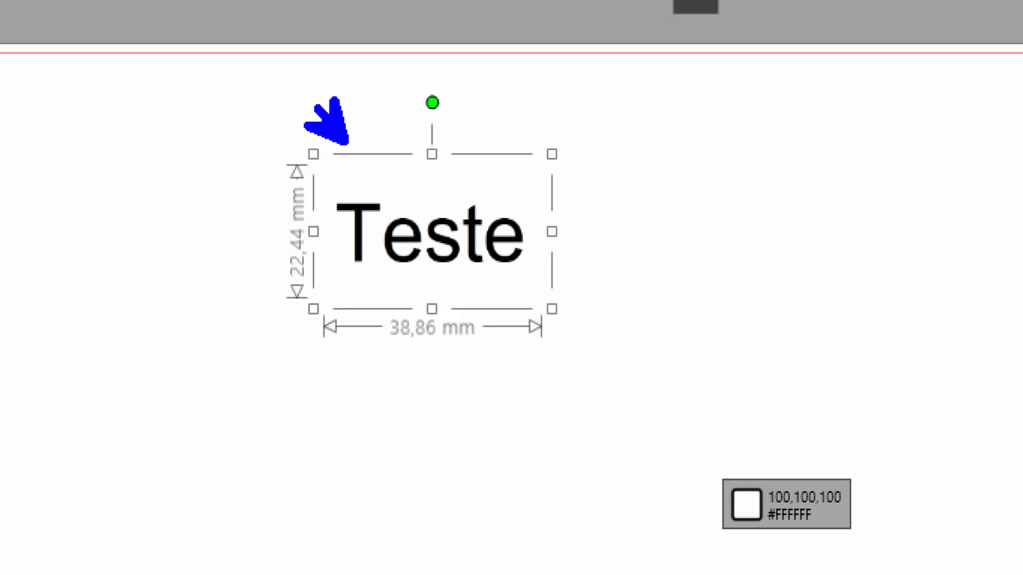
key("ctrl+z")
left_click_drag(313, 151, 553, 315)
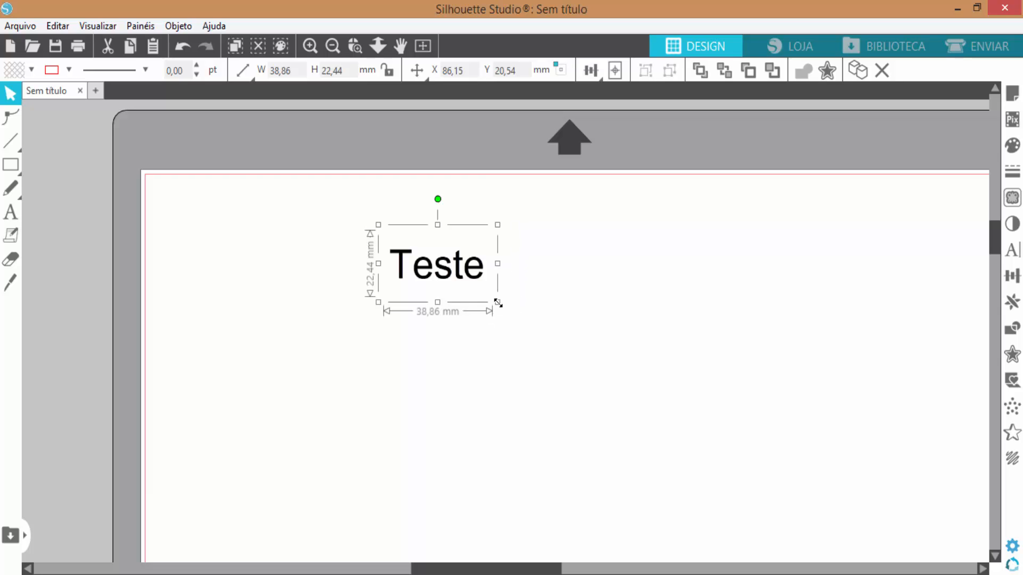
Resize the Teste image to about 110 mm wide and 58 mm high, and deselect it
left_click_drag(498, 303, 660, 423)
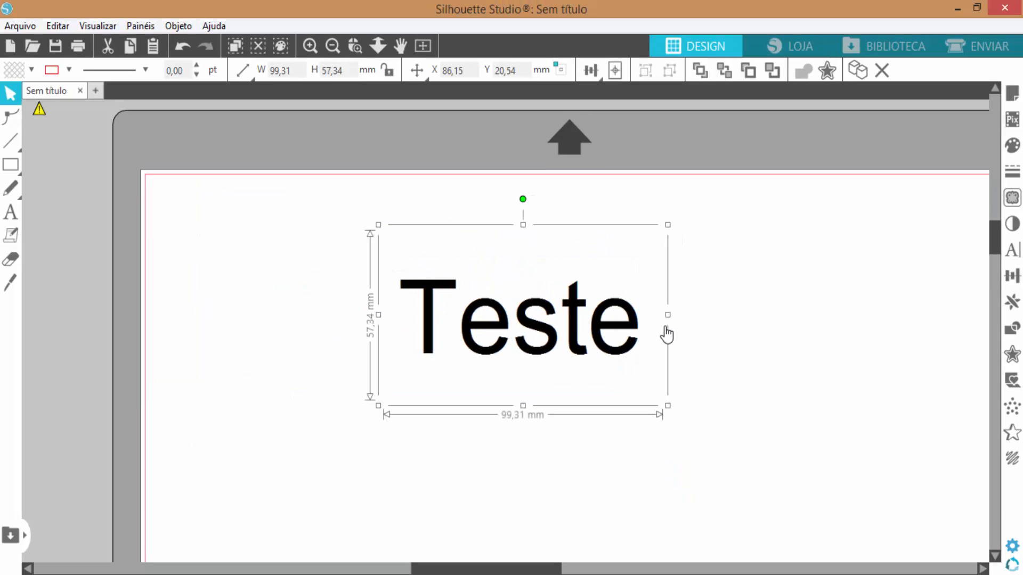
left_click_drag(669, 317, 632, 347)
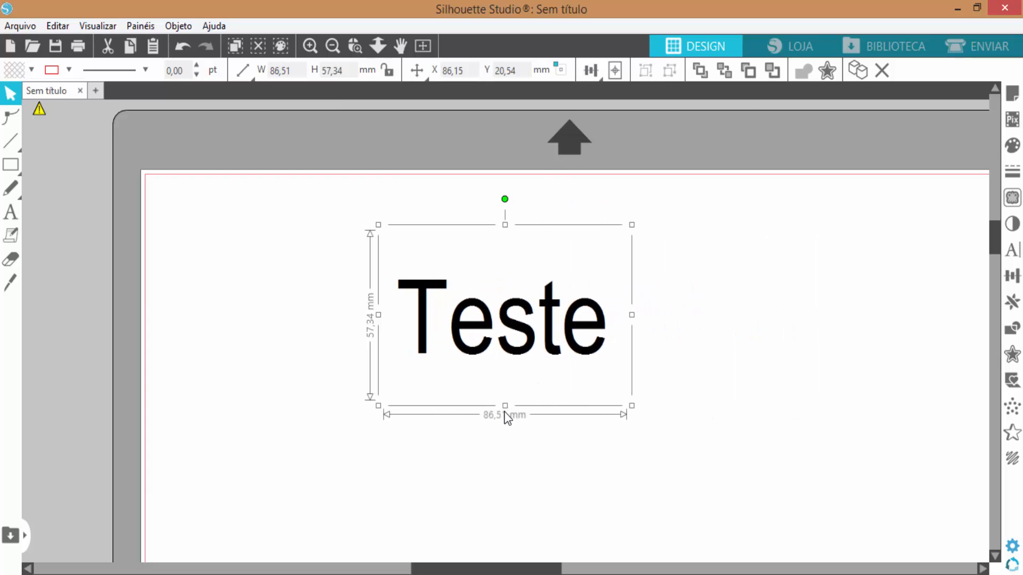
left_click_drag(502, 406, 507, 445)
left_click_drag(512, 380, 517, 411)
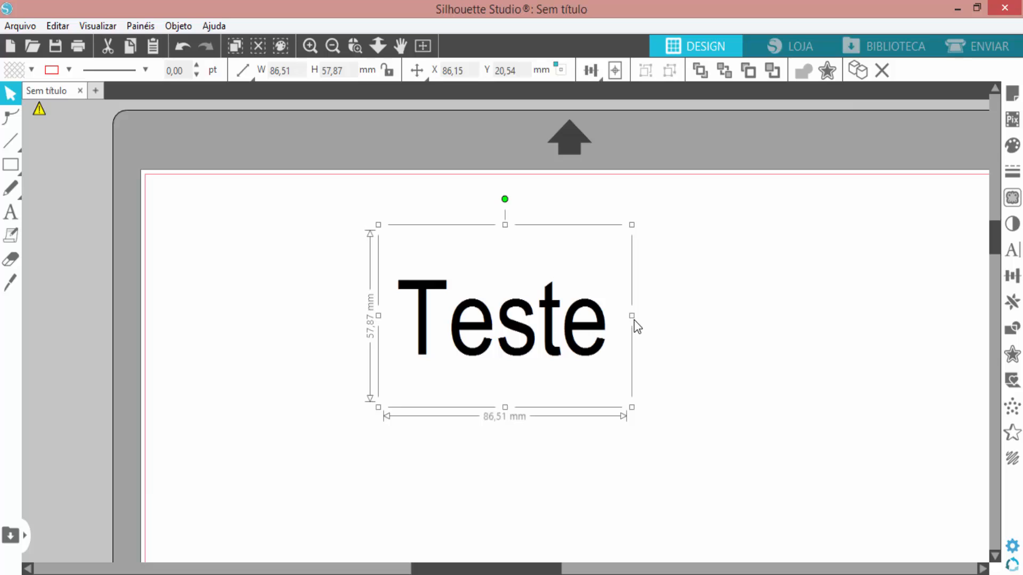
left_click_drag(632, 316, 699, 325)
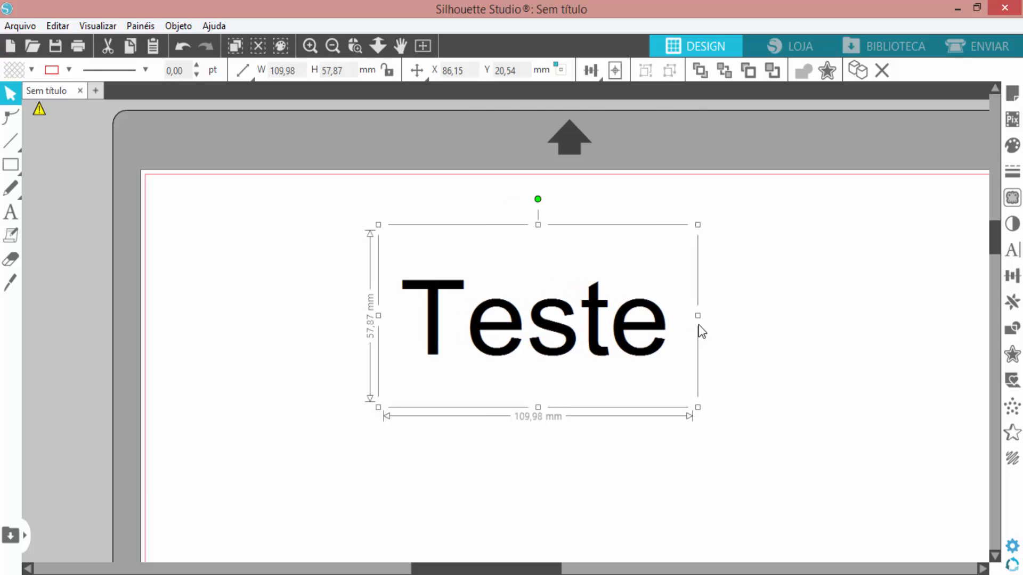
left_click(777, 294)
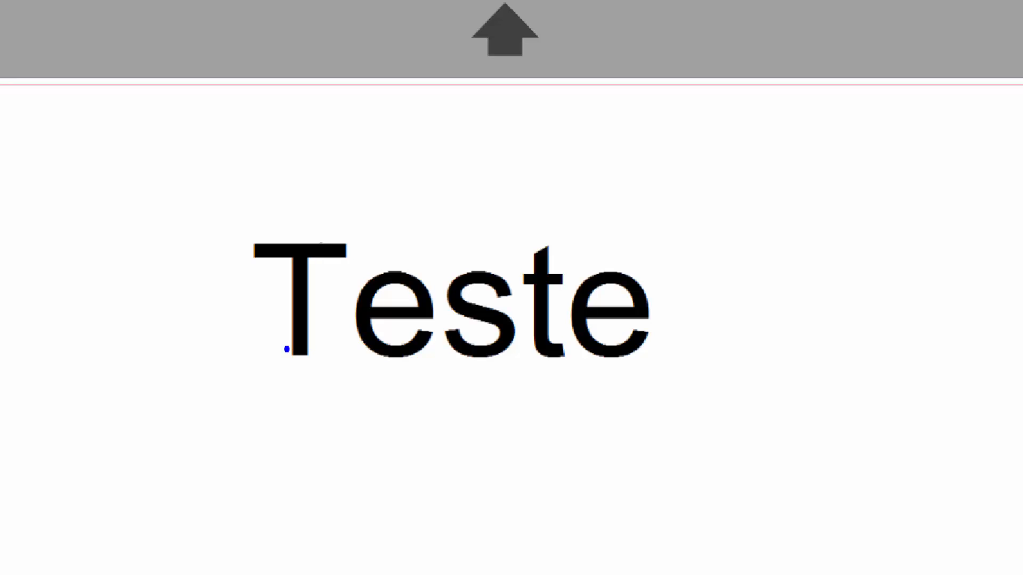
mouse_move(290, 352)
left_mouse_down()
mouse_move(296, 266)
mouse_move(253, 261)
mouse_move(252, 236)
mouse_move(362, 226)
mouse_move(348, 235)
mouse_move(347, 258)
left_mouse_up()
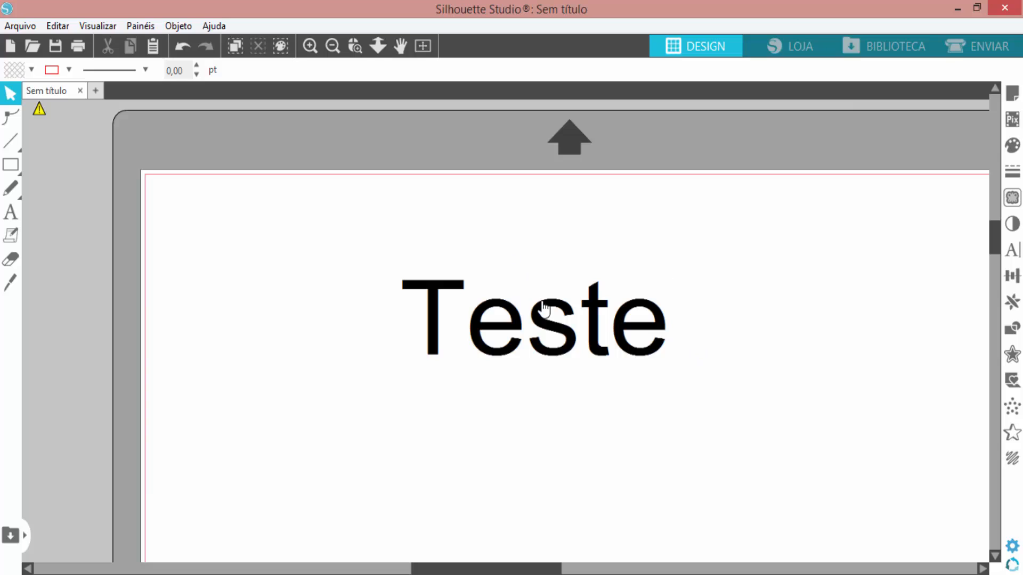
Select the Teste image and open the trace (Rastrear) settings
left_click(464, 290)
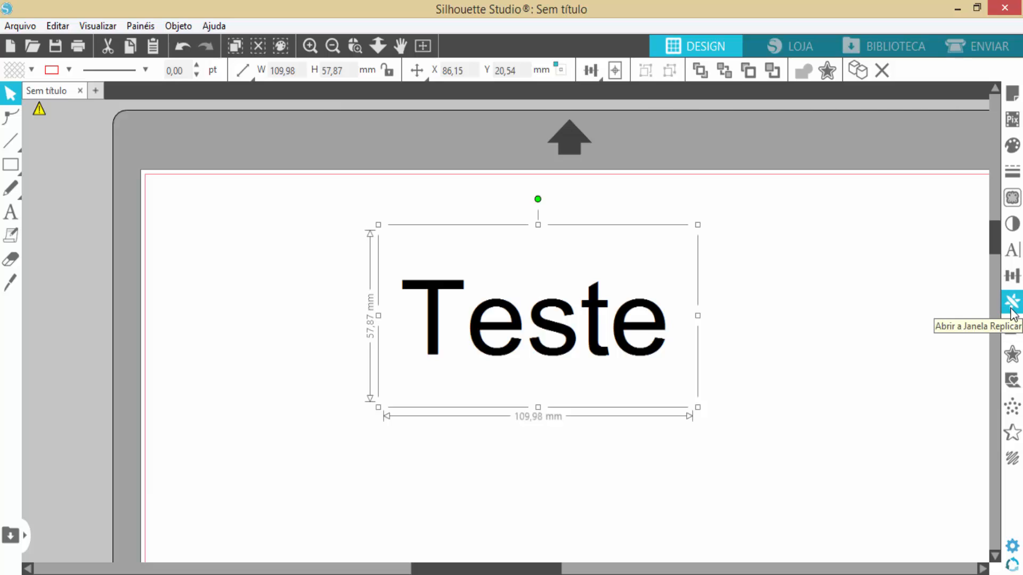
left_click(1010, 197)
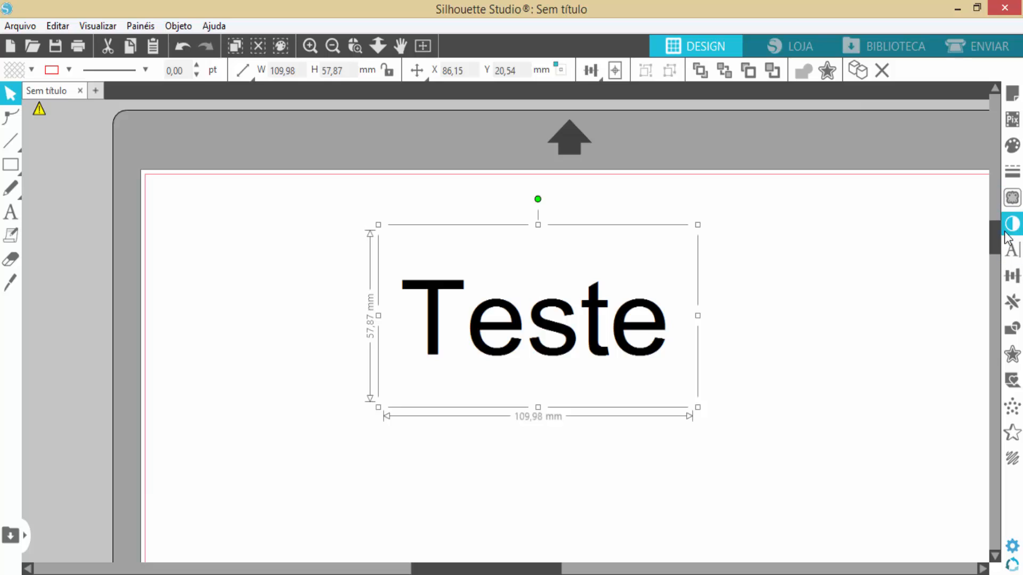
left_click(1011, 200)
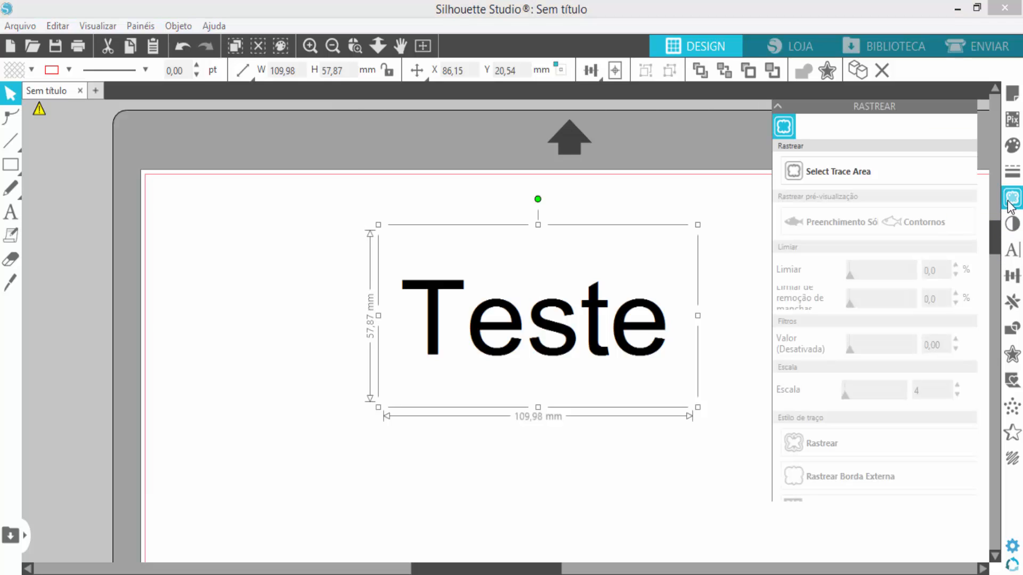
Try a trace area about 136 × 75 mm around the word Teste with the Contornos preview
left_click(827, 178)
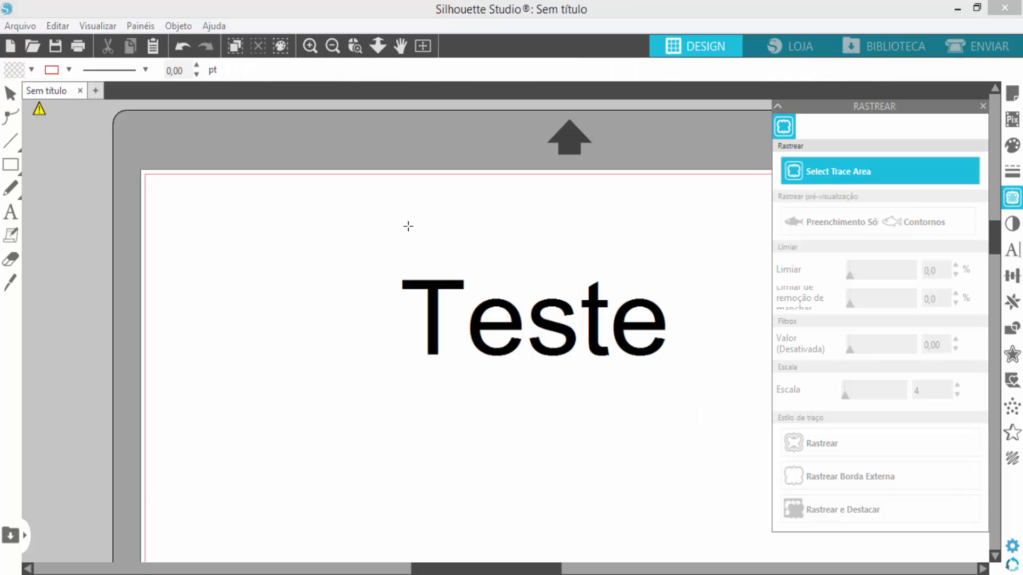
mouse_move(341, 202)
left_mouse_down()
mouse_move(507, 321)
mouse_move(724, 427)
left_mouse_up()
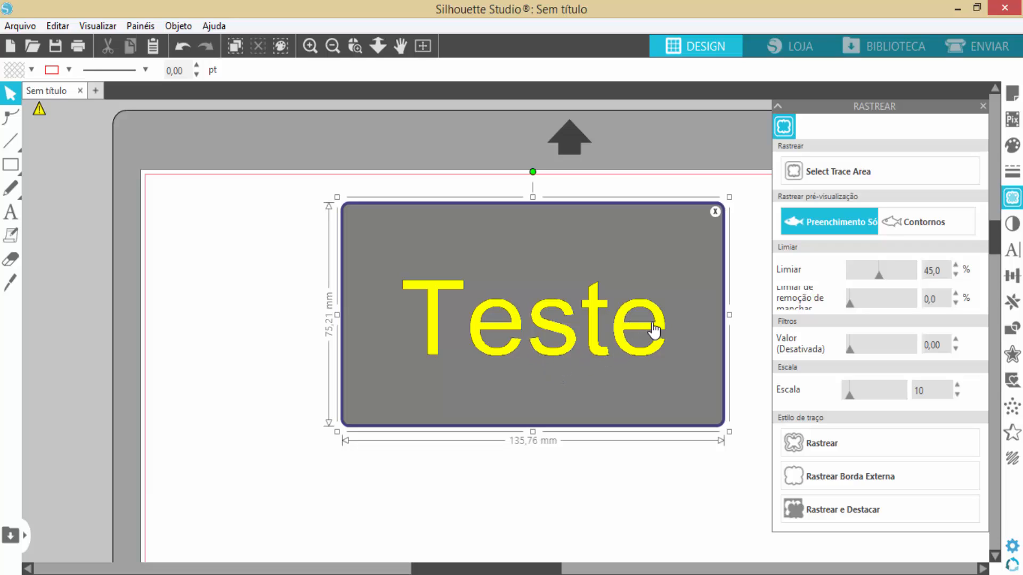
left_click(898, 226)
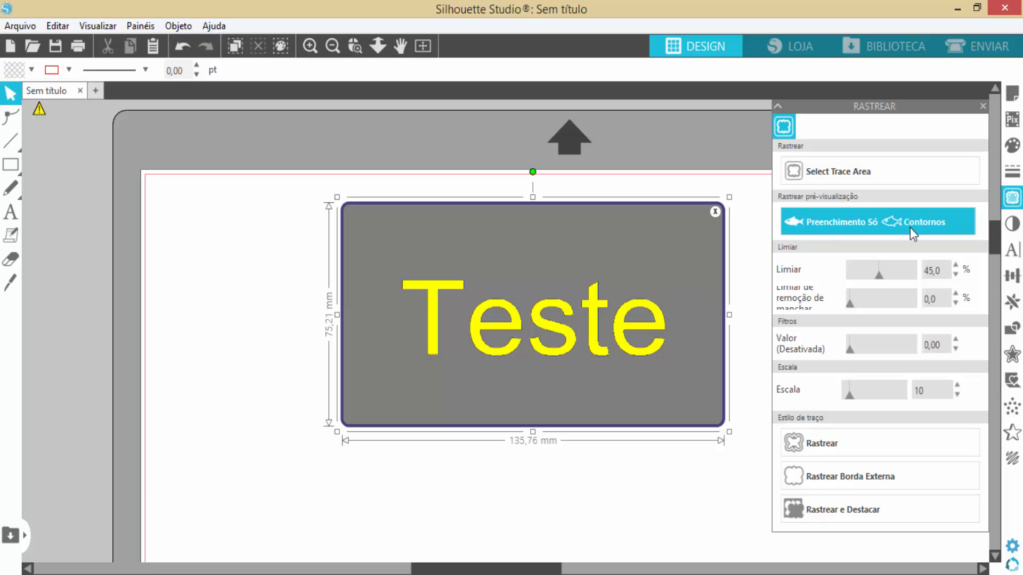
left_click(910, 228)
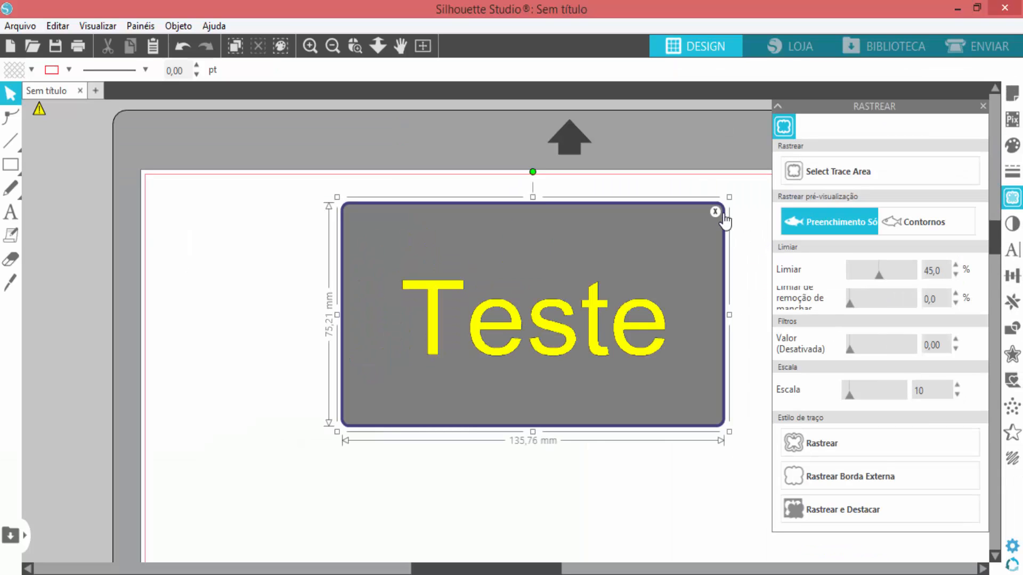
left_click(715, 212)
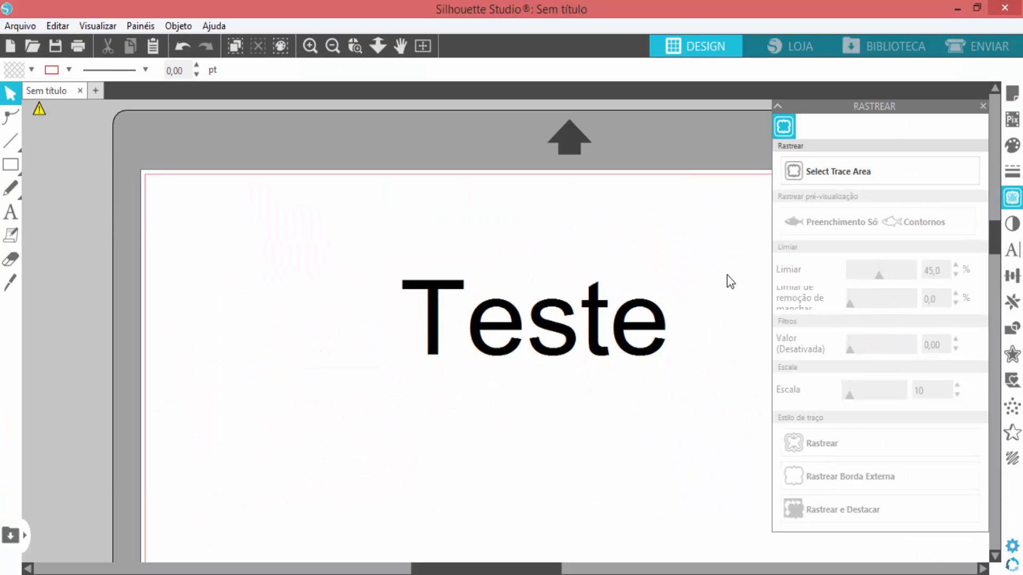
Try tracing the word Teste in an area about 126 × 51 mm, with the threshold at 92% and speckle removal at 24%
left_click(831, 176)
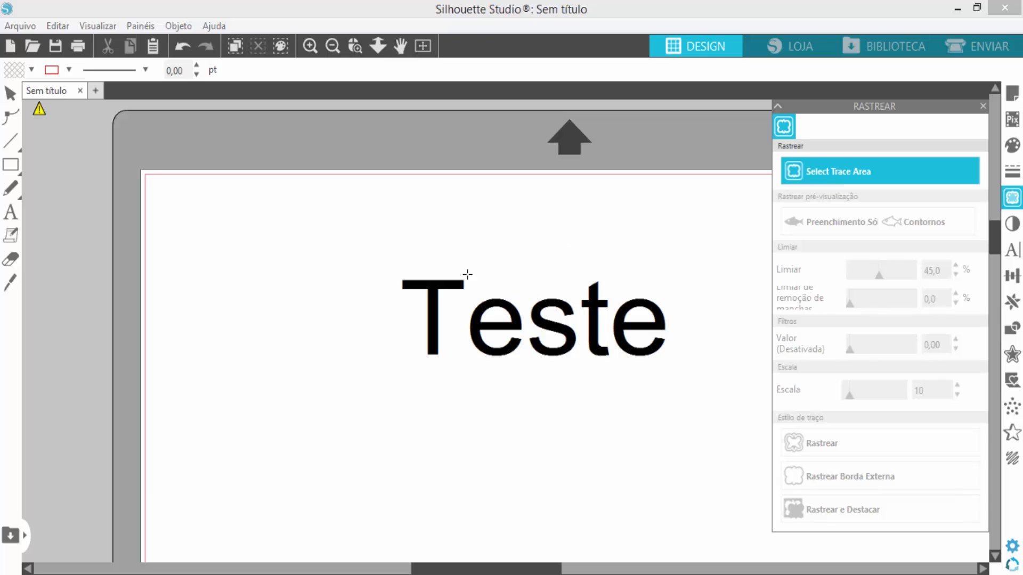
left_click_drag(360, 230, 715, 384)
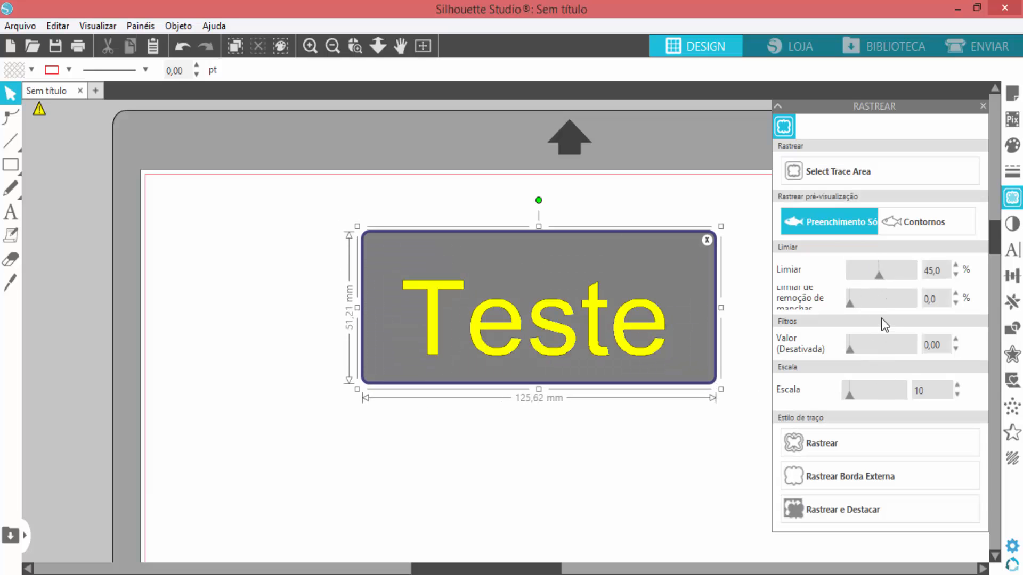
left_click_drag(879, 273, 910, 271)
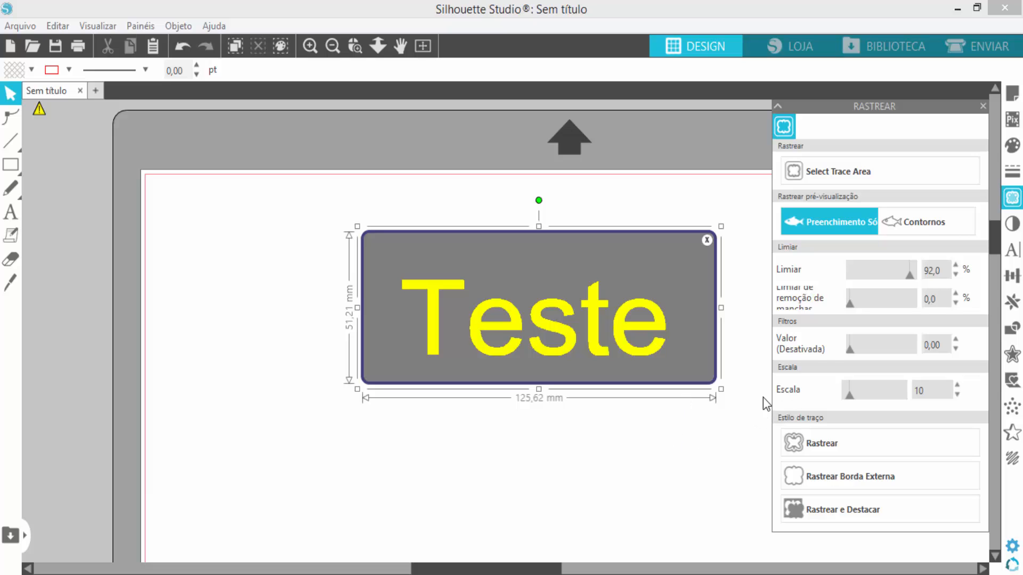
left_click_drag(849, 306, 864, 305)
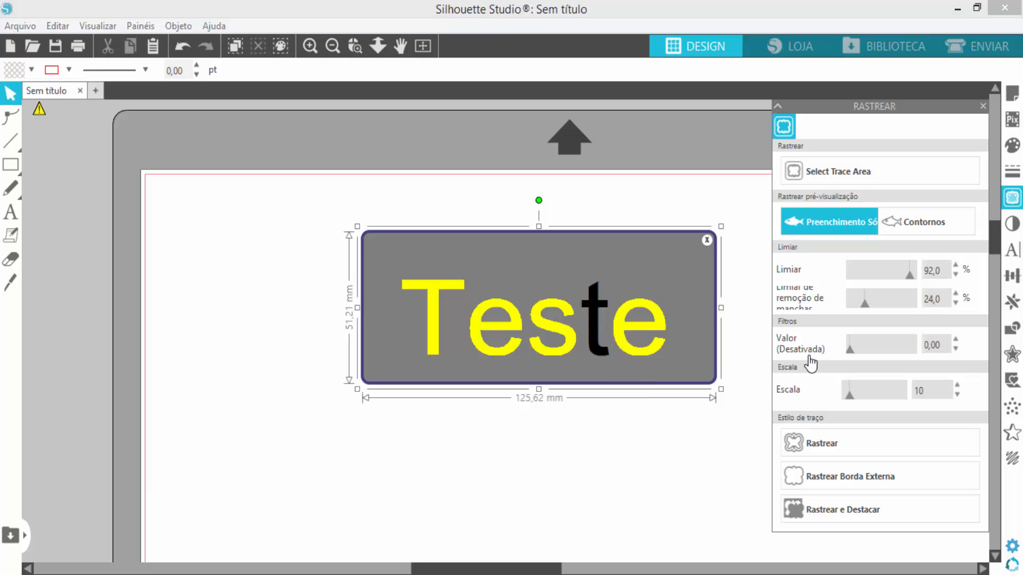
left_click(818, 448)
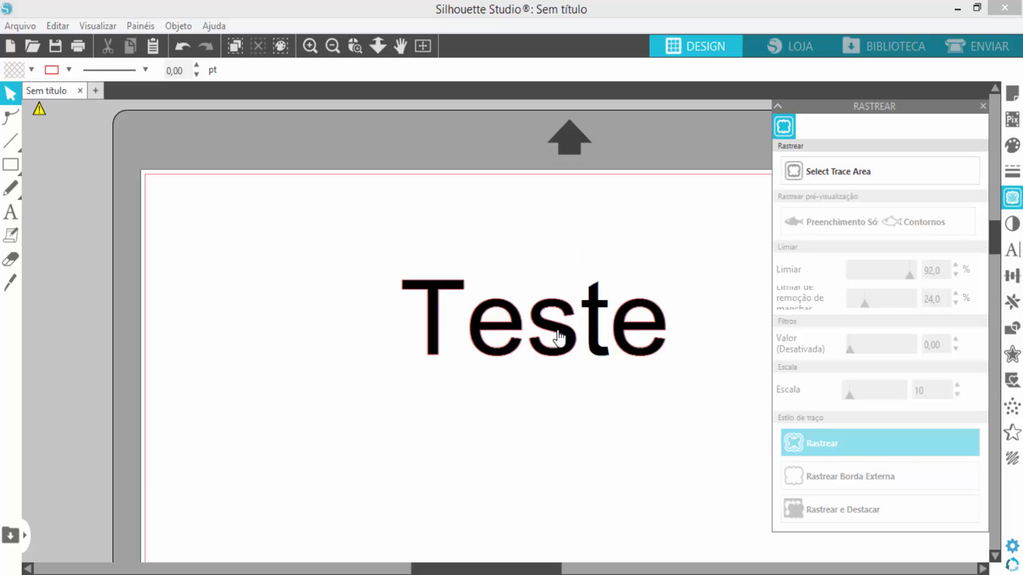
Move the Teste image off its incomplete traced outline, delete that outline, and place the image back near the top of the page
mouse_move(558, 337)
left_mouse_down()
mouse_move(541, 387)
mouse_move(488, 440)
left_mouse_up()
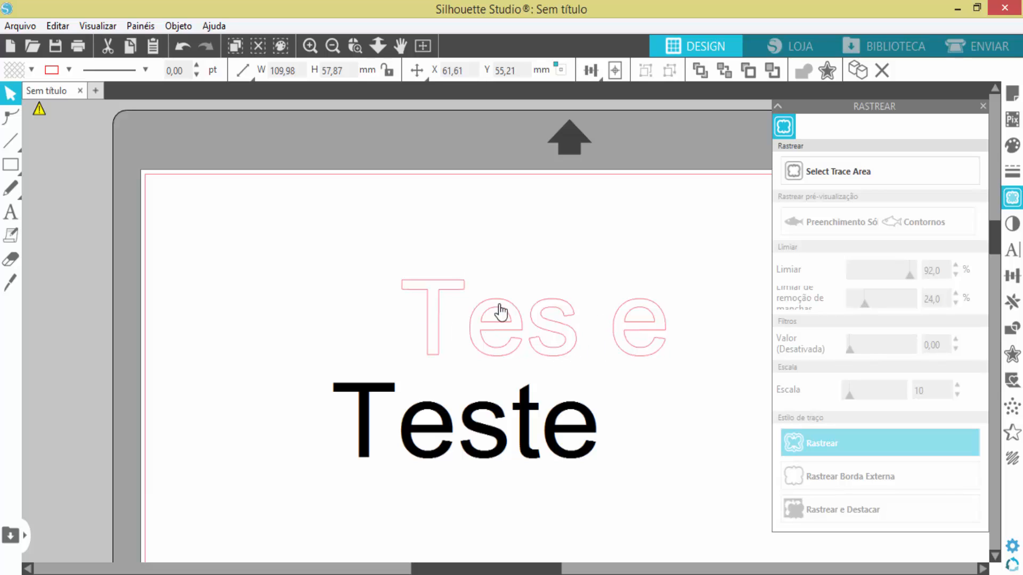
left_click(678, 313)
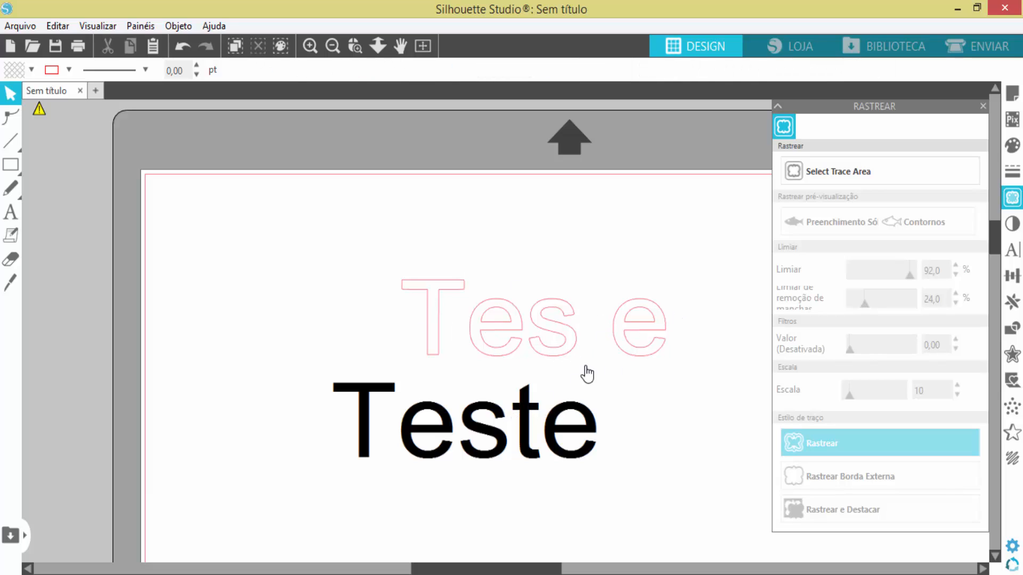
left_click(569, 352)
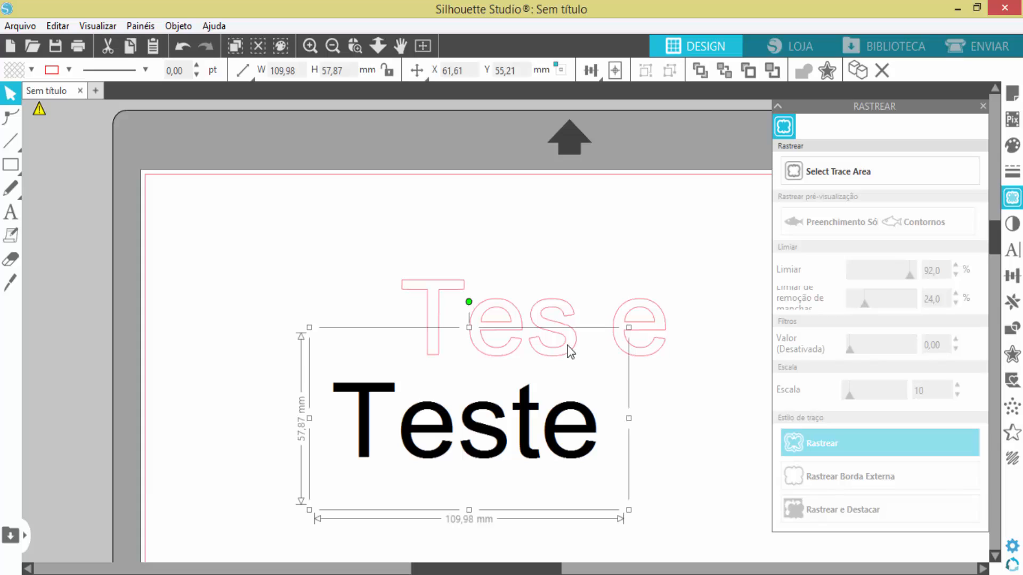
left_click(551, 302)
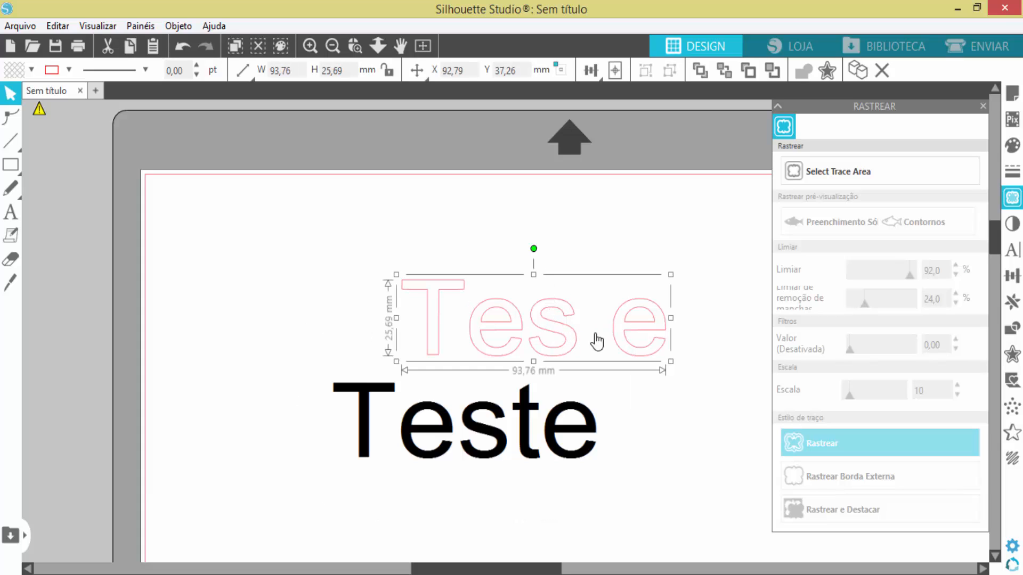
key("Delete")
left_click_drag(567, 406, 615, 242)
left_click(728, 297)
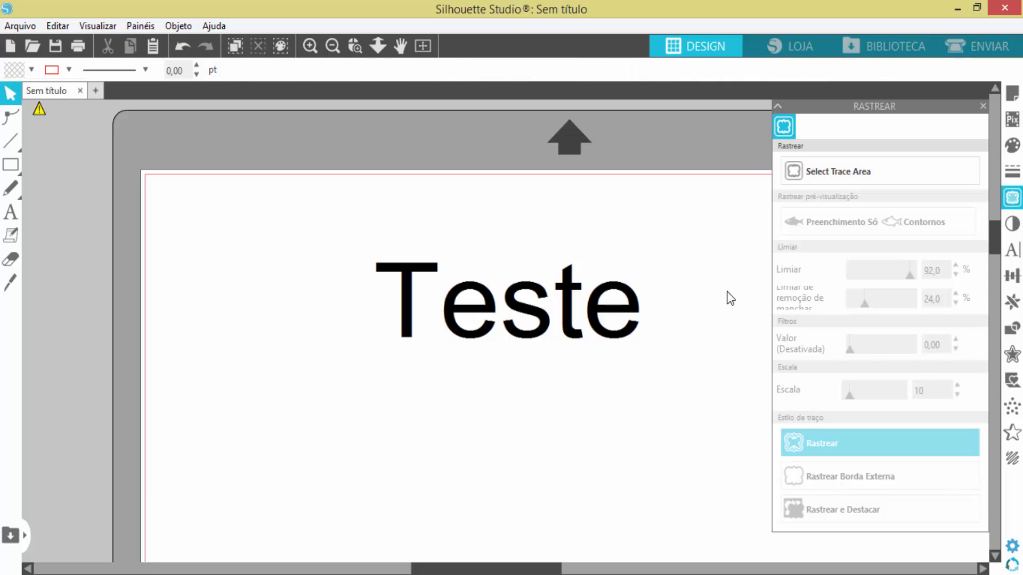
Trace the whole word Teste with the Rastrear style, using a trace area about 123 × 46 mm
left_click(824, 181)
left_click_drag(354, 228, 442, 278)
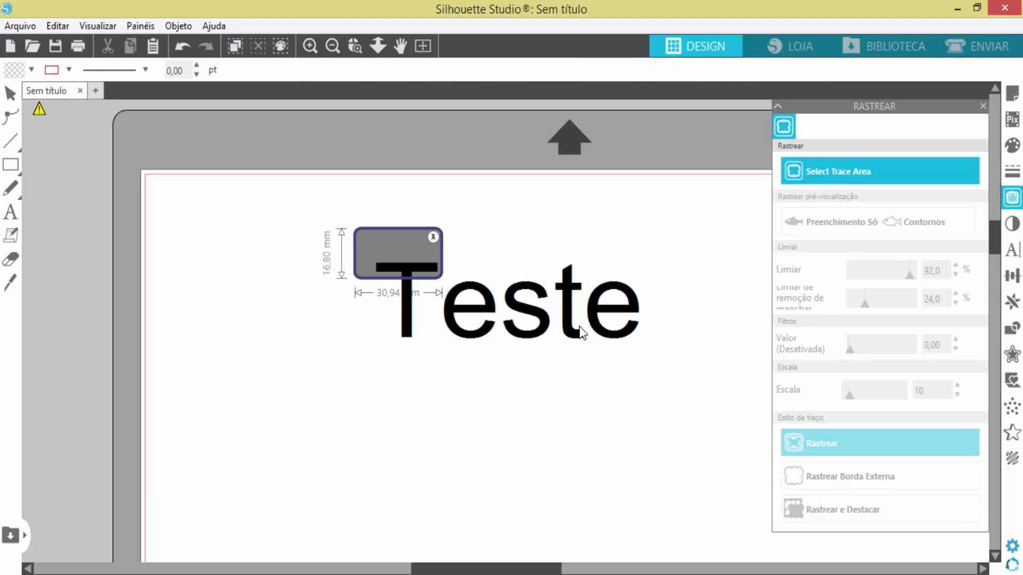
left_click_drag(581, 327, 700, 366)
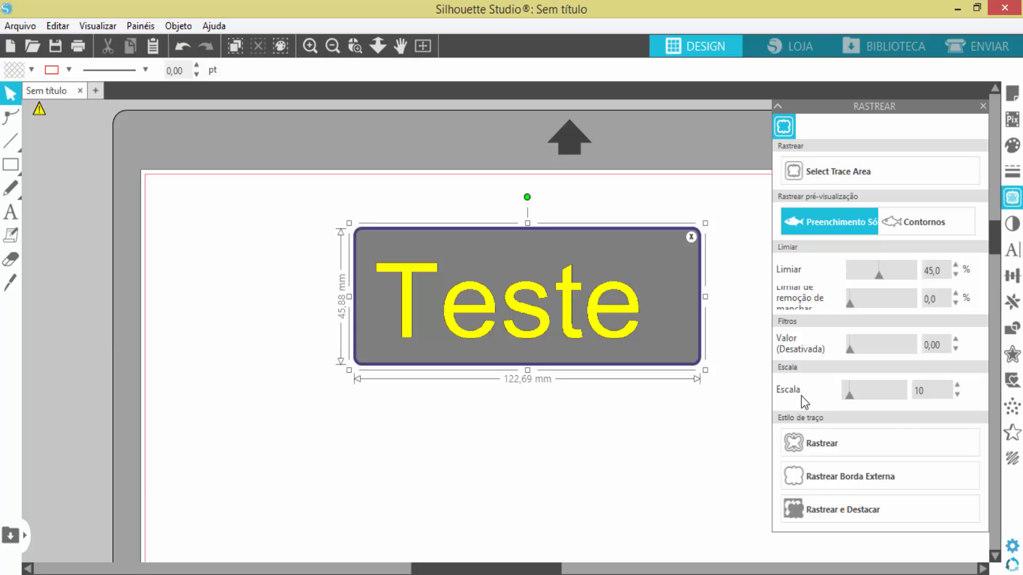
left_click(814, 445)
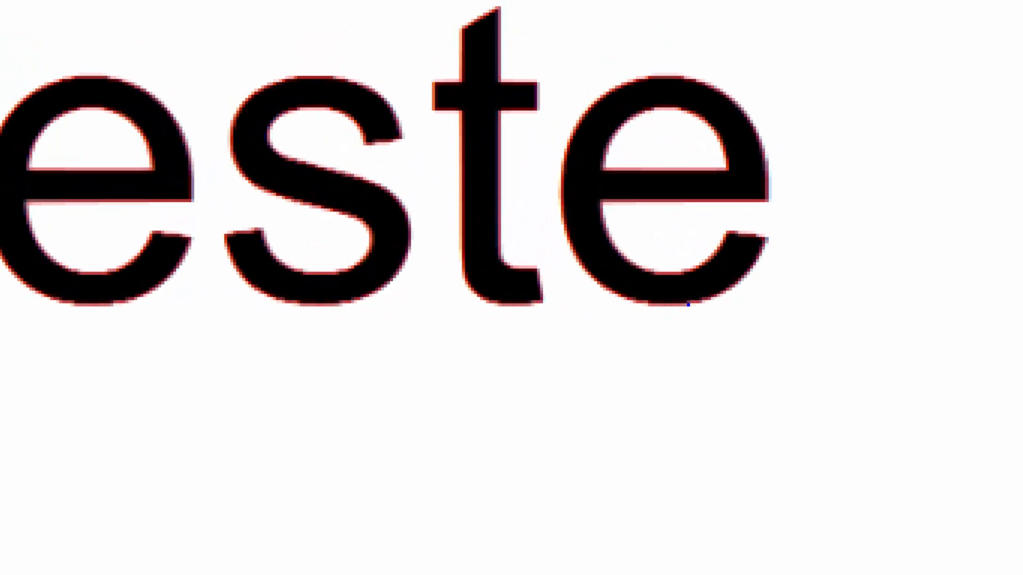
left_click_drag(706, 305, 753, 431)
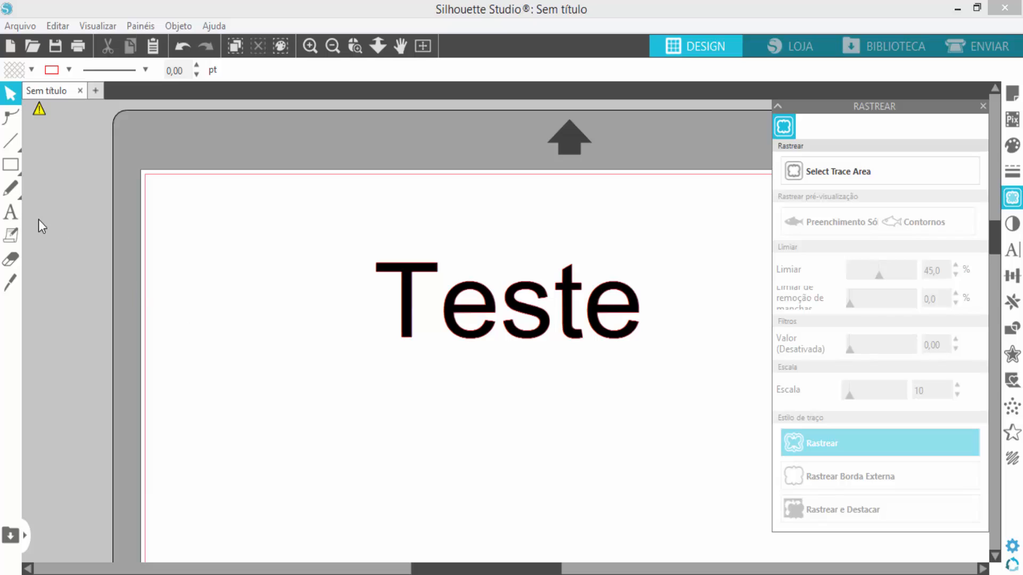
Add the text Teste in the blank area beside the image and shift it slightly down and away from the image
left_click(10, 212)
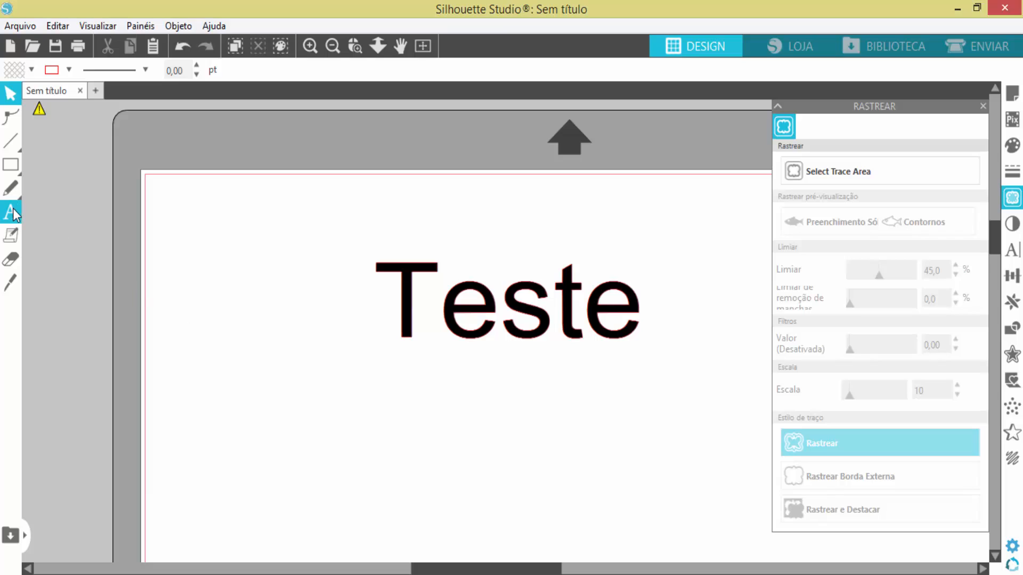
left_click(212, 375)
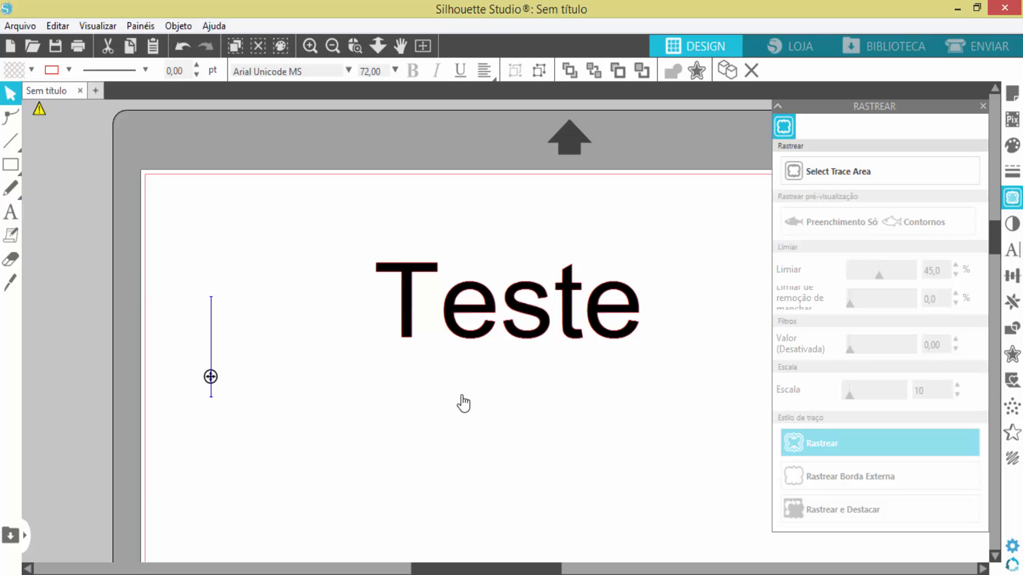
type("teste")
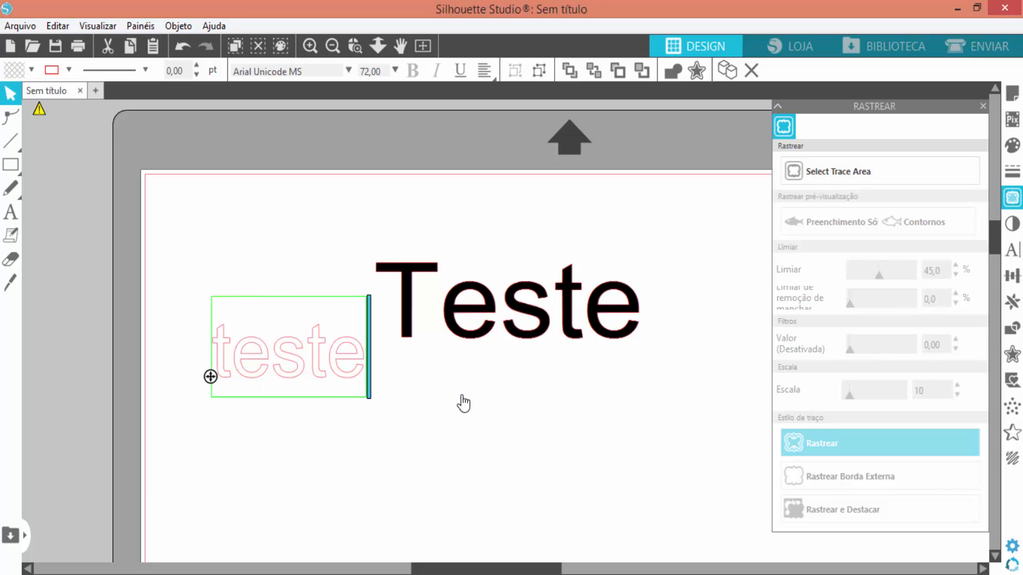
key("Left")
key("Left")
key("BackSpace")
type("T")
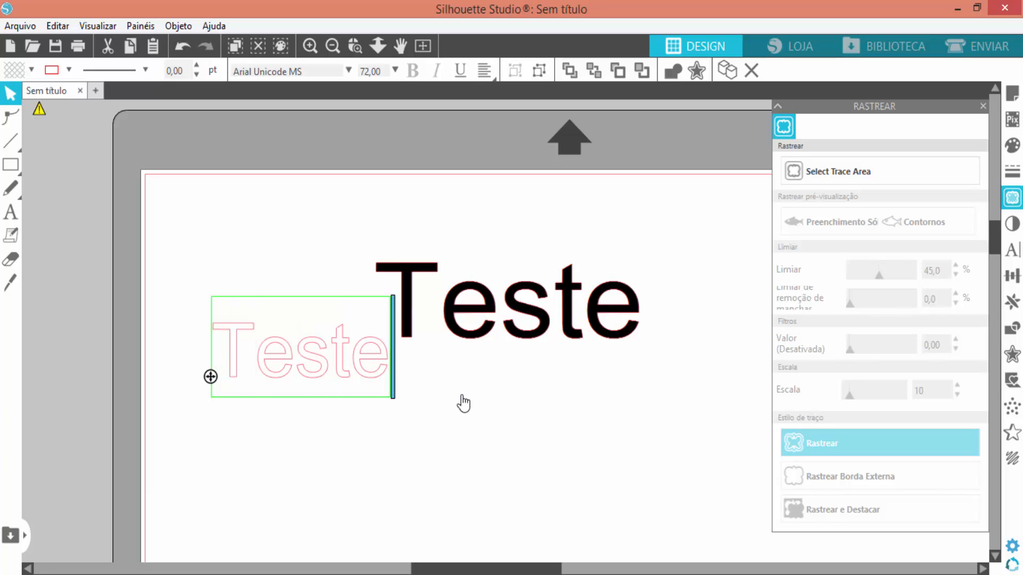
left_click(332, 489)
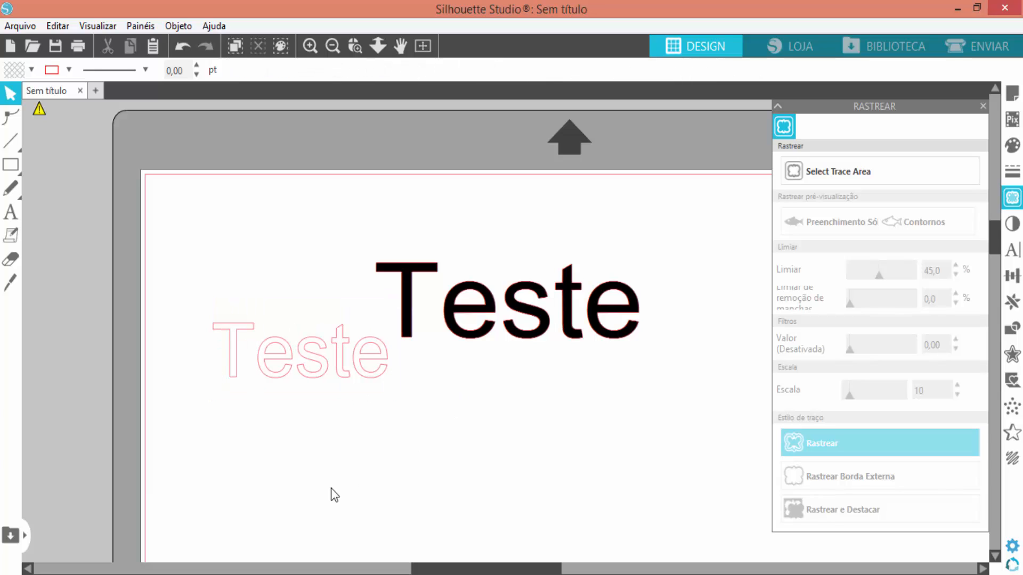
left_click_drag(306, 373, 282, 396)
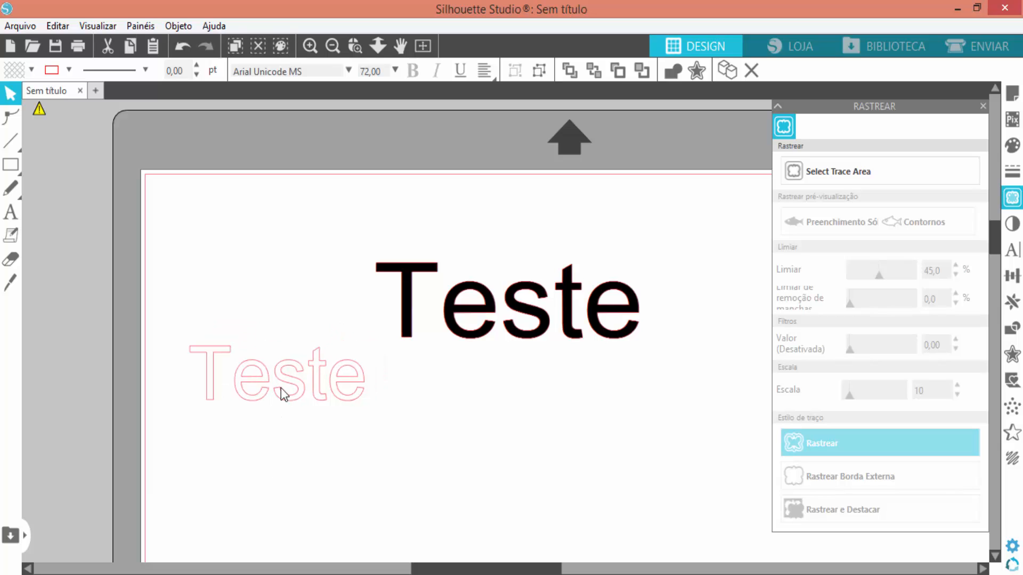
left_click(522, 390)
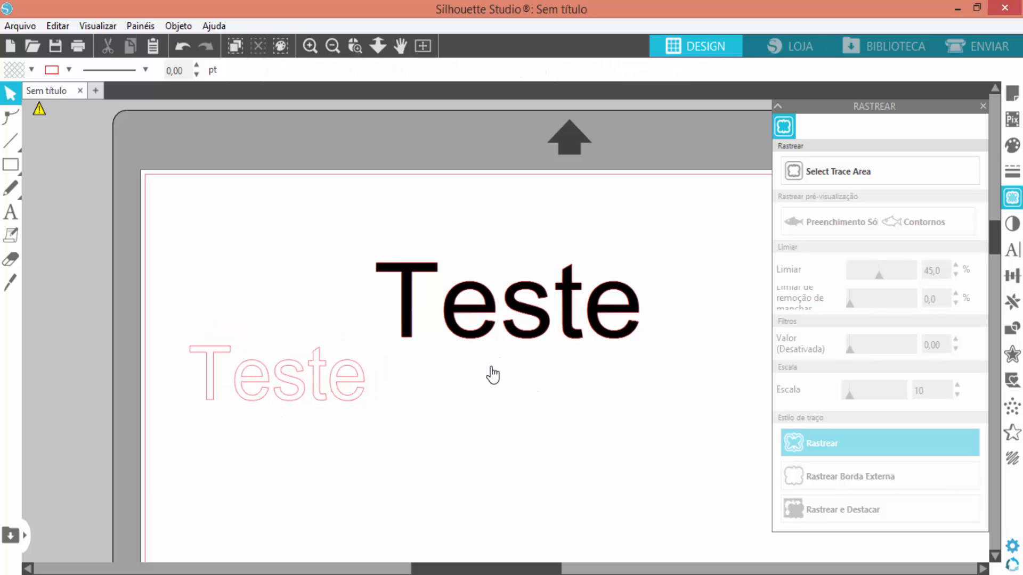
Erase parts of the smaller Teste text with the Eraser and select one of the remaining pieces of its outline
left_click(10, 261)
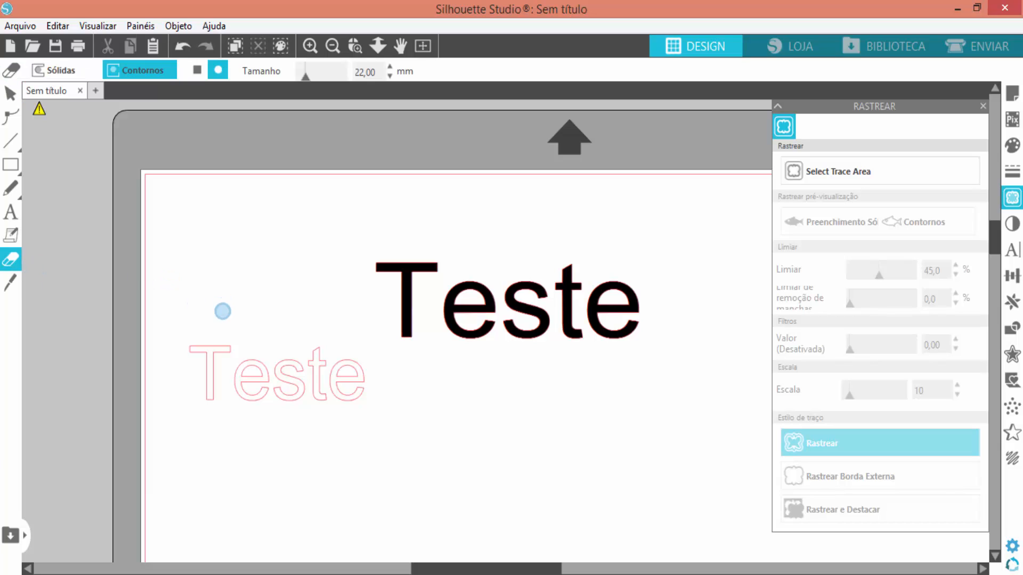
mouse_move(201, 341)
left_mouse_down()
mouse_move(206, 356)
mouse_move(235, 338)
mouse_move(199, 417)
mouse_move(212, 388)
mouse_move(270, 345)
mouse_move(298, 379)
mouse_move(349, 377)
mouse_move(355, 404)
left_mouse_up()
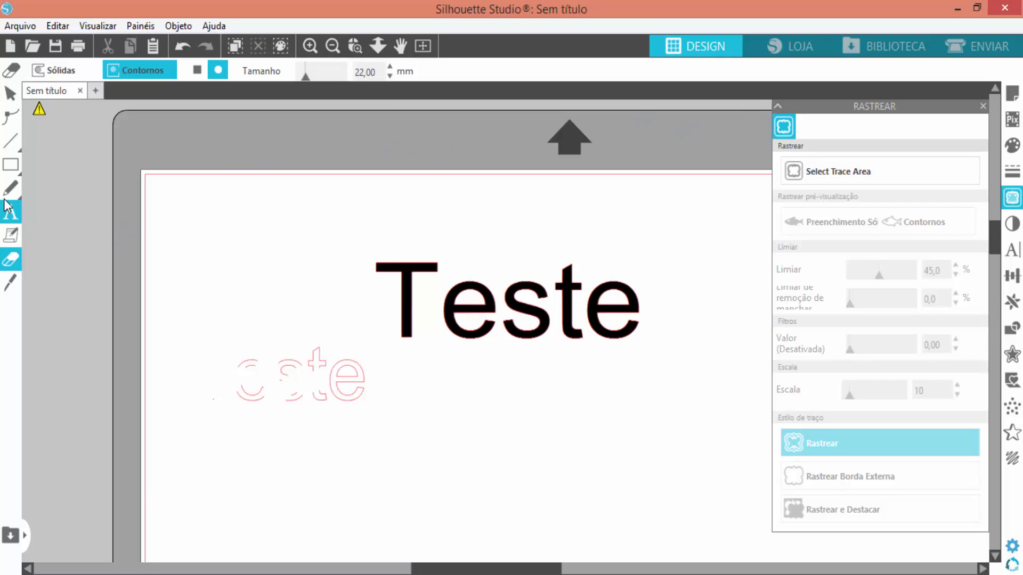
left_click(10, 93)
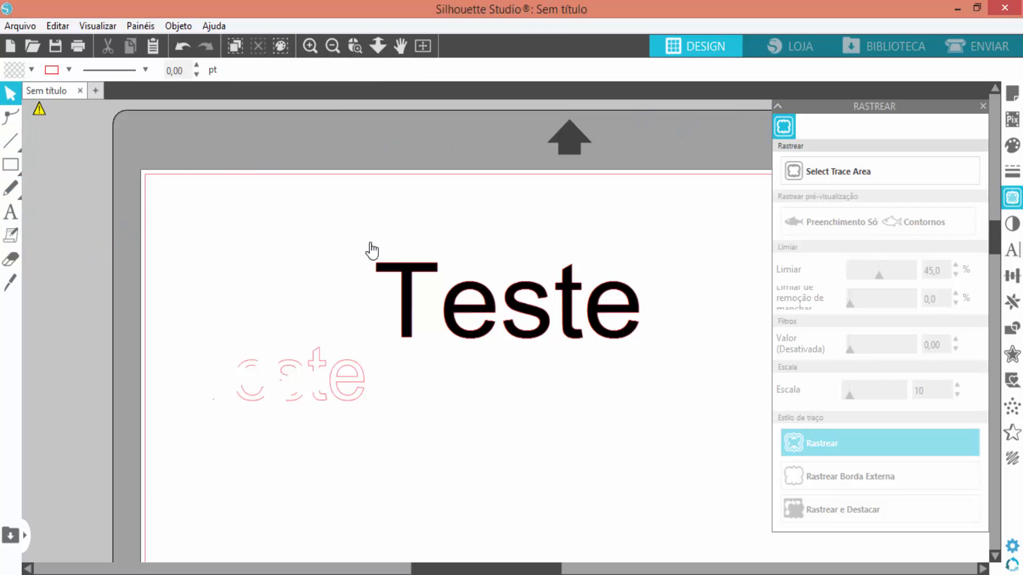
left_click(313, 365)
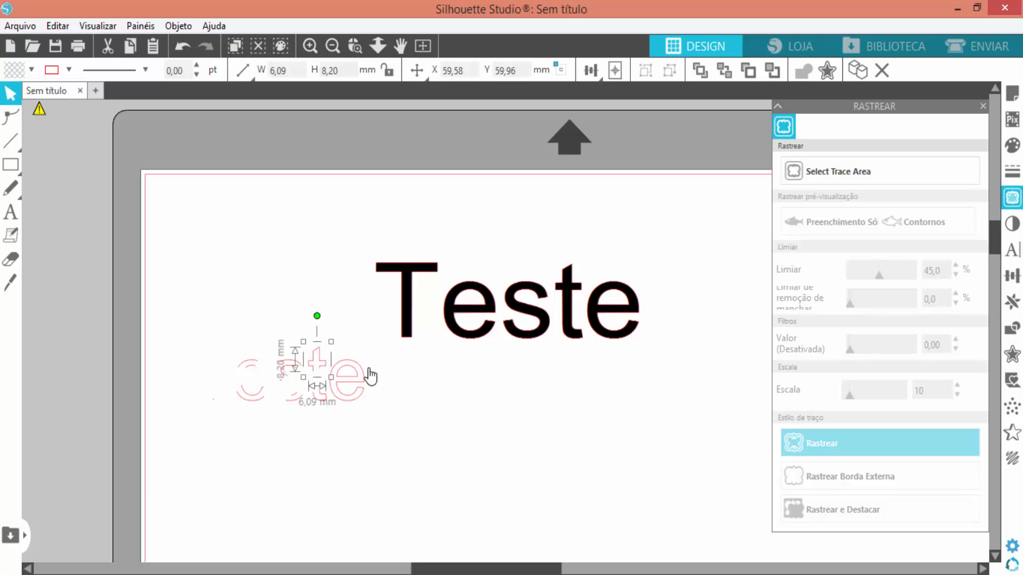
left_click_drag(402, 423, 233, 366)
left_click(235, 413)
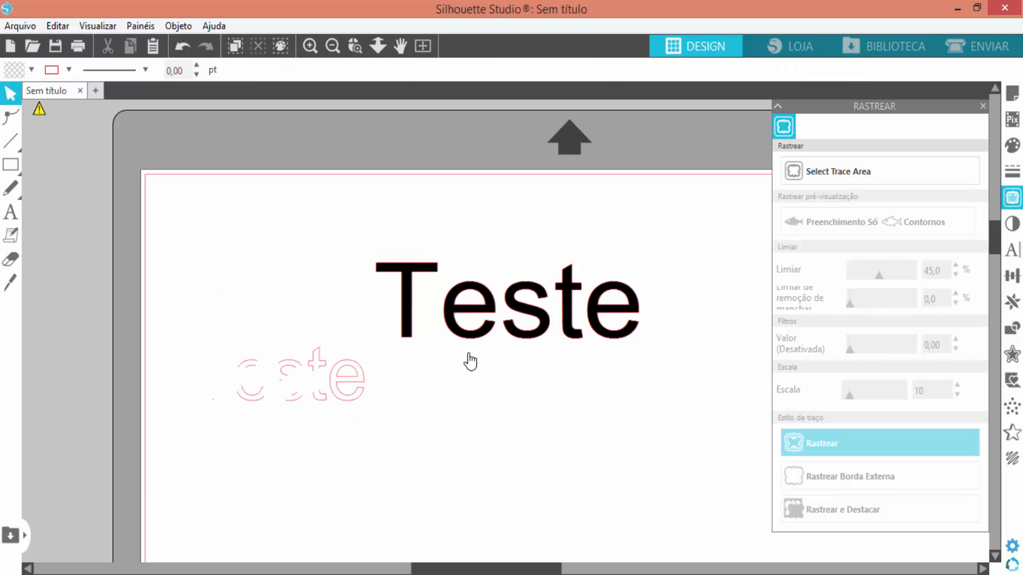
Separate the Teste image from its traced outline and delete the leftover pieces of the erased text
mouse_move(479, 345)
left_mouse_down()
mouse_move(538, 308)
mouse_move(568, 265)
mouse_move(501, 260)
mouse_move(529, 420)
mouse_move(559, 418)
mouse_move(561, 429)
left_mouse_up()
left_click(341, 396)
left_click(393, 474)
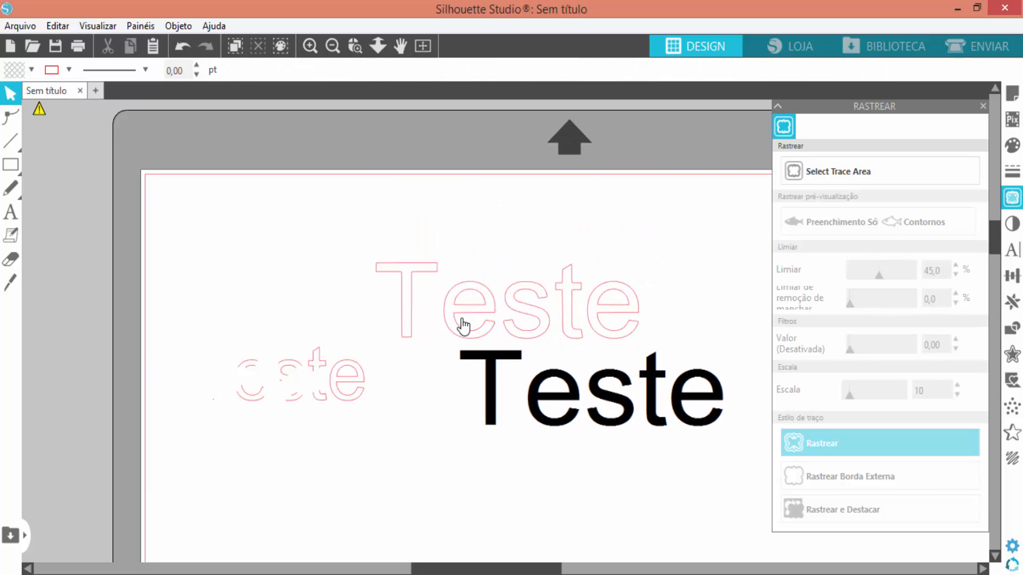
left_click_drag(468, 309, 479, 361)
left_click_drag(521, 287, 620, 255)
left_click_drag(400, 282, 176, 476)
key("Delete")
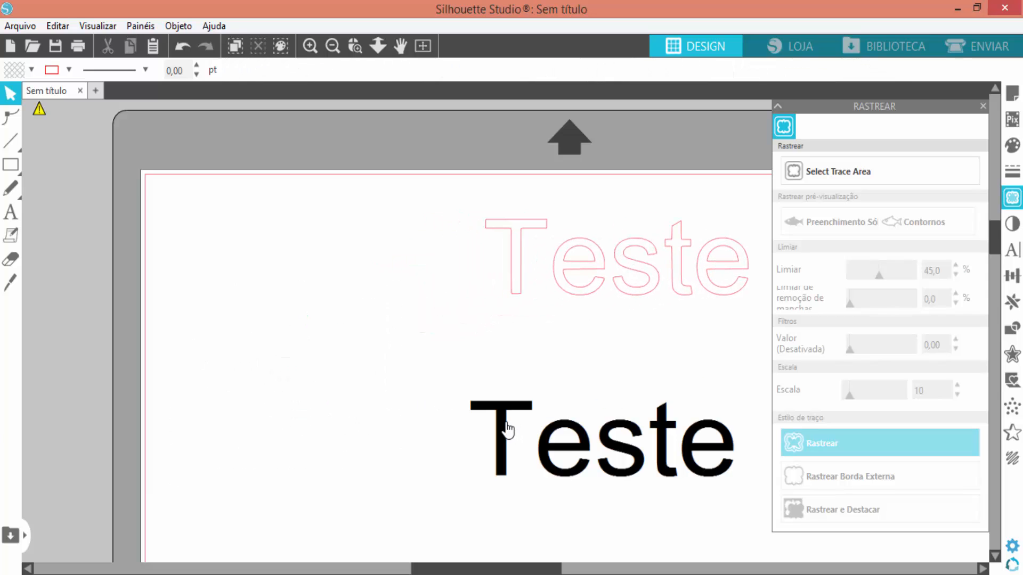
Move the black Teste image toward the upper left of the page and place the traced outline below it
left_click_drag(506, 429, 416, 392)
left_click_drag(361, 356, 222, 276)
left_click(555, 282)
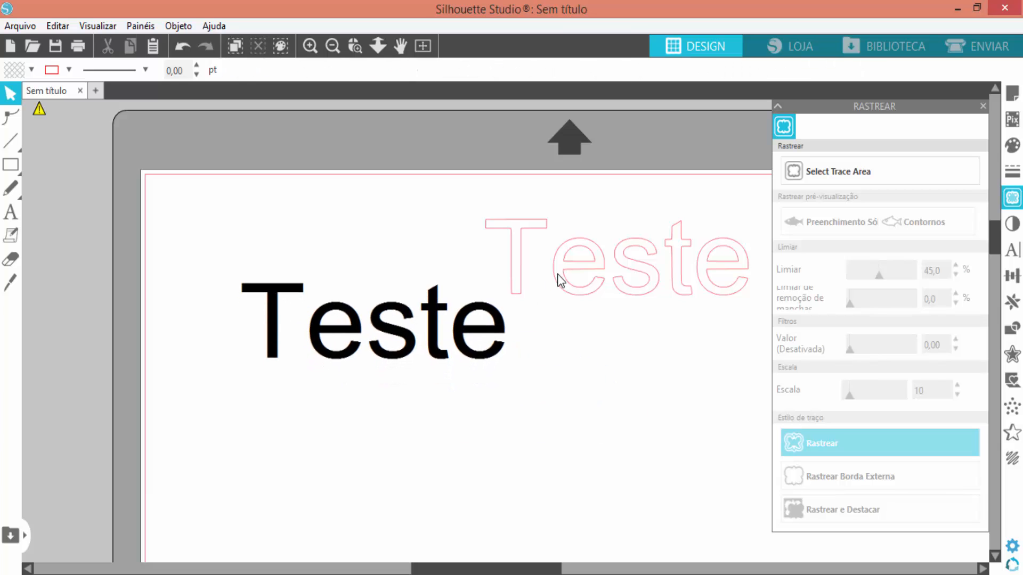
left_click_drag(557, 278, 455, 442)
left_click(512, 436)
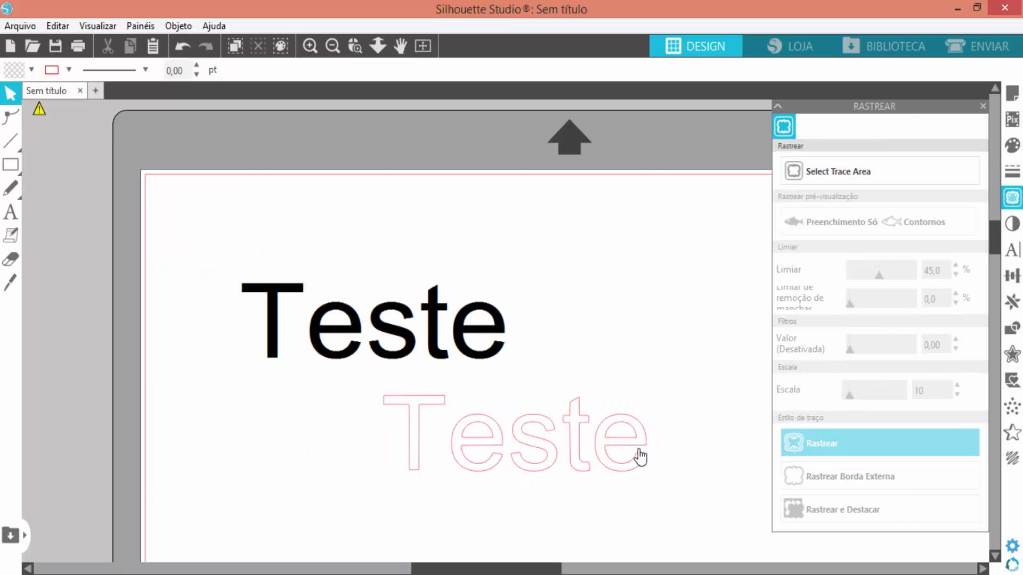
Examine the whole traced Teste outline close up, and return to a view showing both the image and the outline
scroll(613, 440, "down", 1)
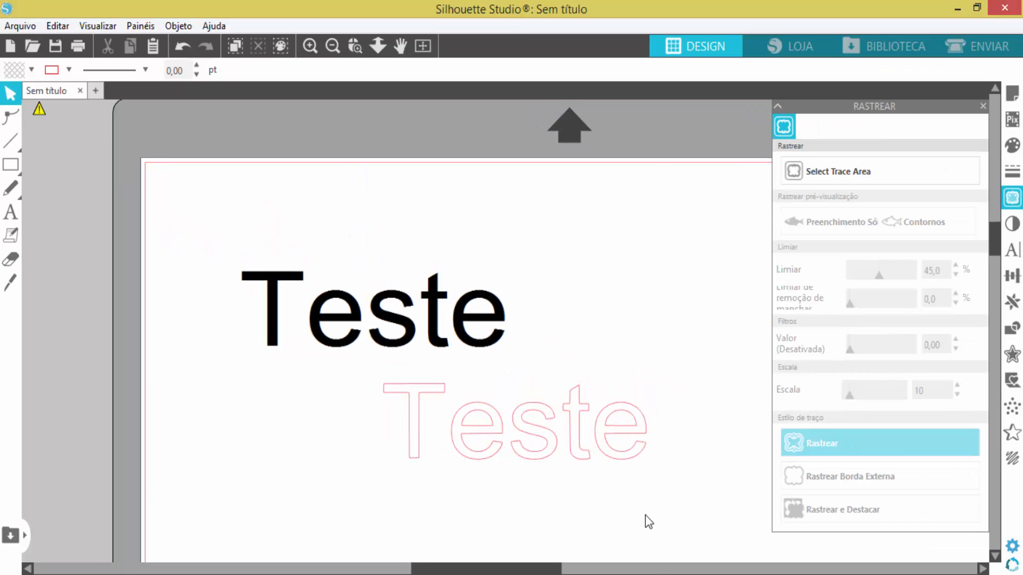
scroll(645, 516, "left", 1)
left_click(310, 46)
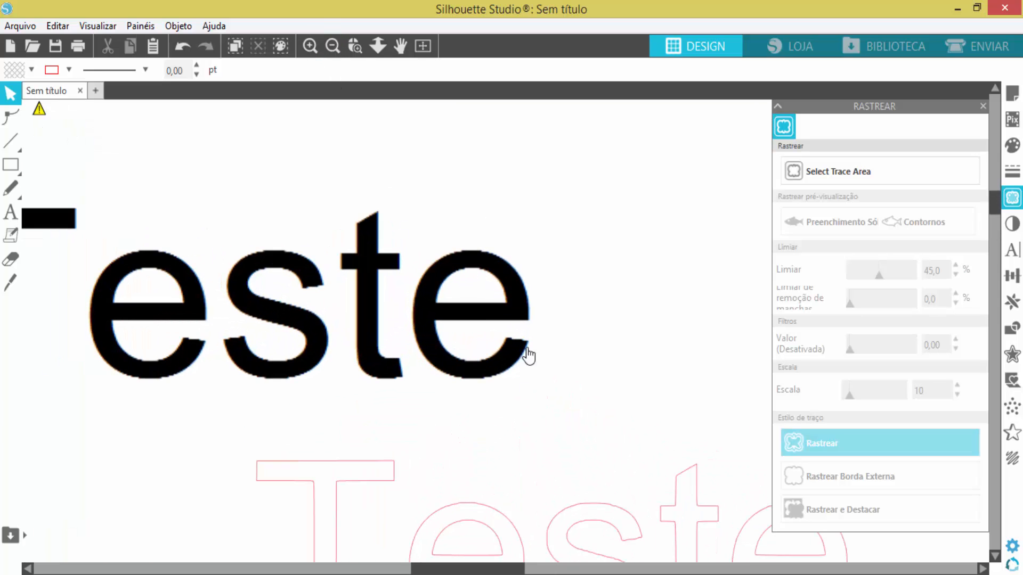
left_click_drag(996, 197, 994, 221)
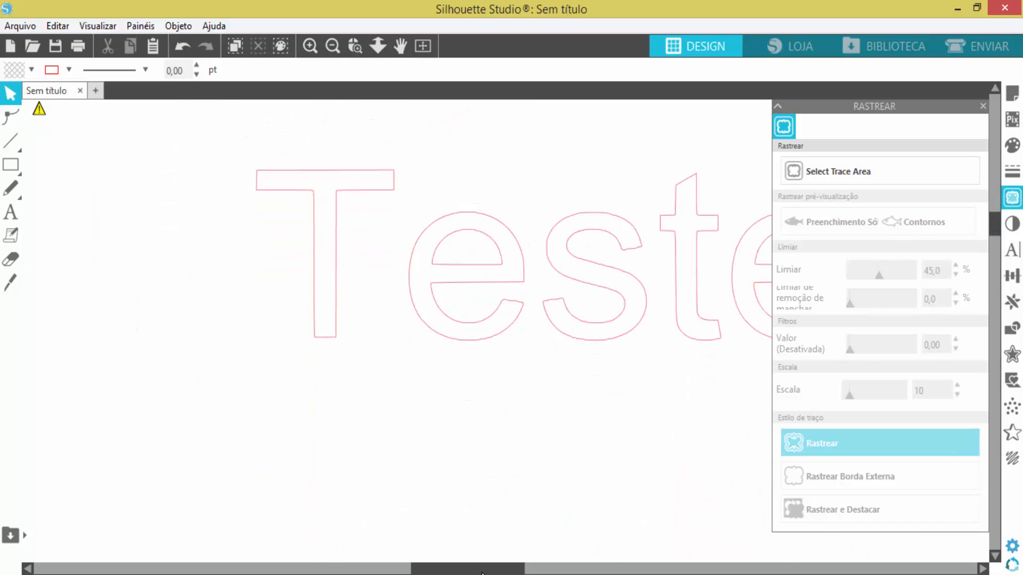
left_click_drag(482, 573, 515, 573)
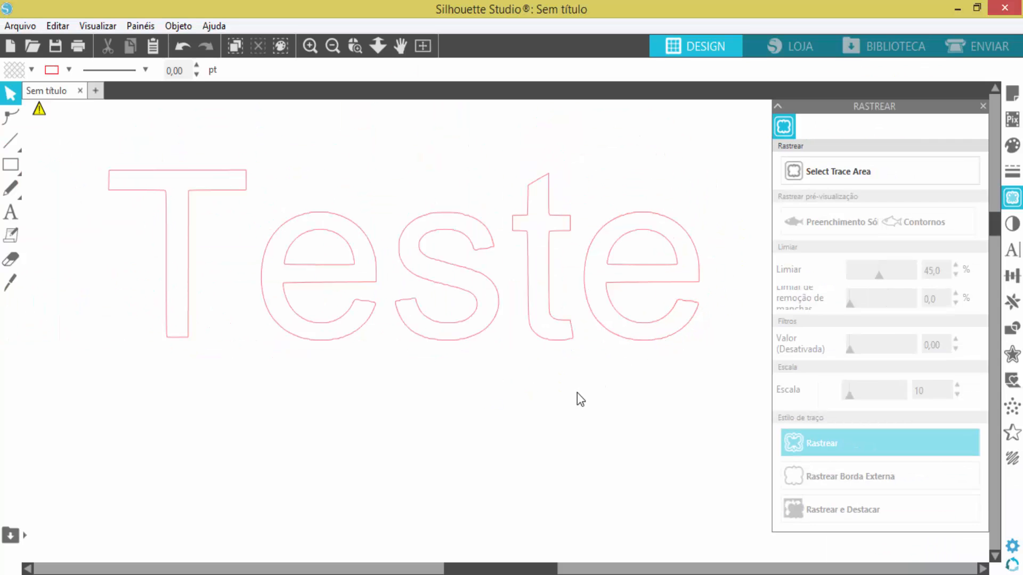
left_click(331, 46)
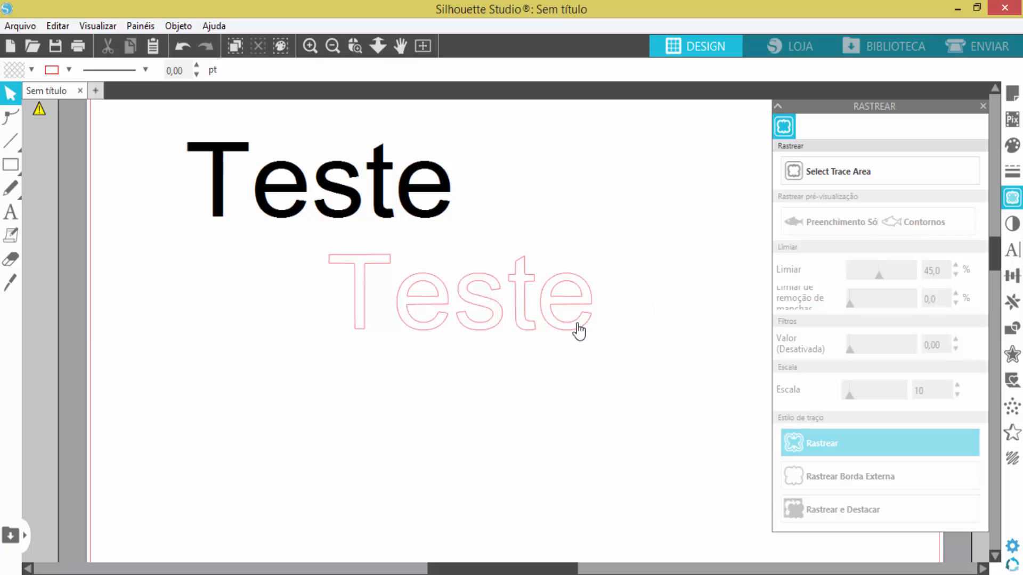
Start an outward offset of the traced Teste outline with rounded corners and a distance of 3.20 mm
left_click(551, 319)
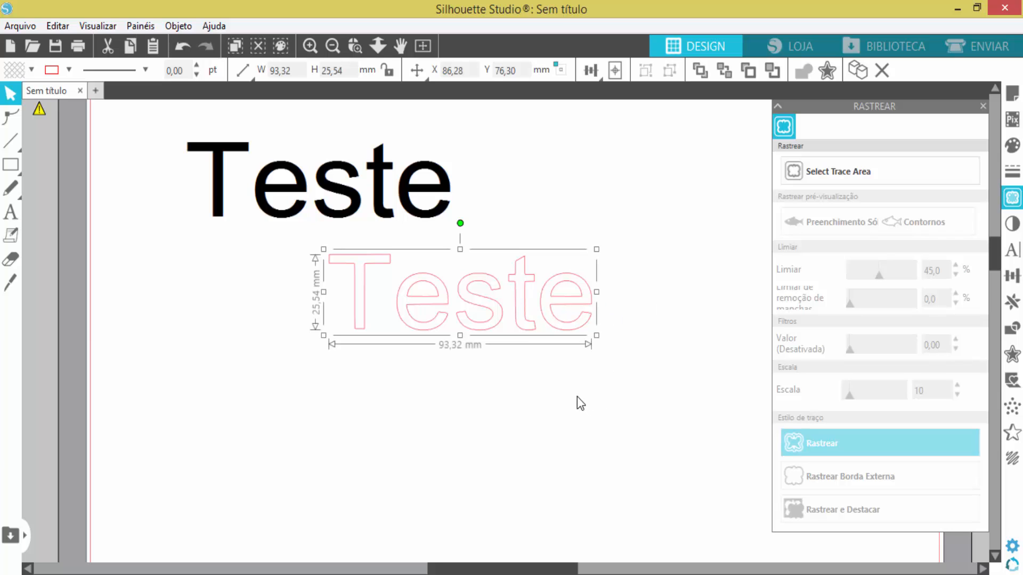
left_click(827, 71)
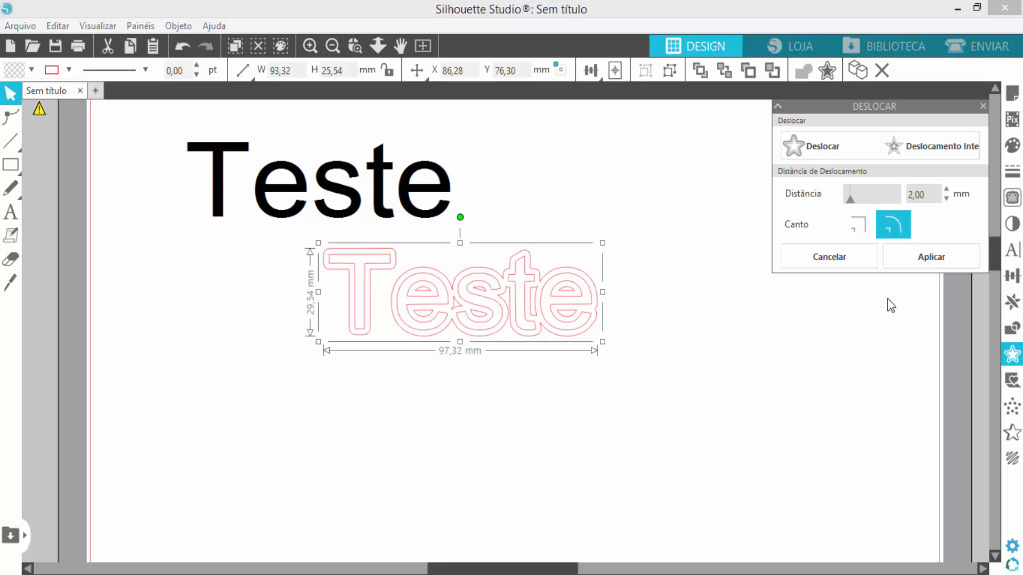
mouse_move(851, 200)
left_mouse_down()
mouse_move(862, 200)
mouse_move(853, 205)
left_mouse_up()
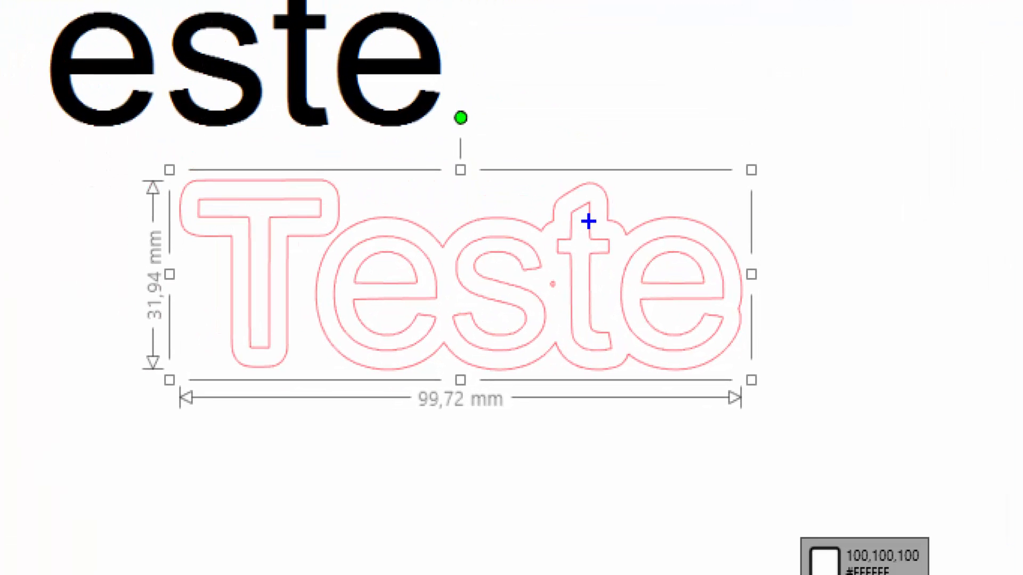
left_click_drag(377, 181, 737, 385)
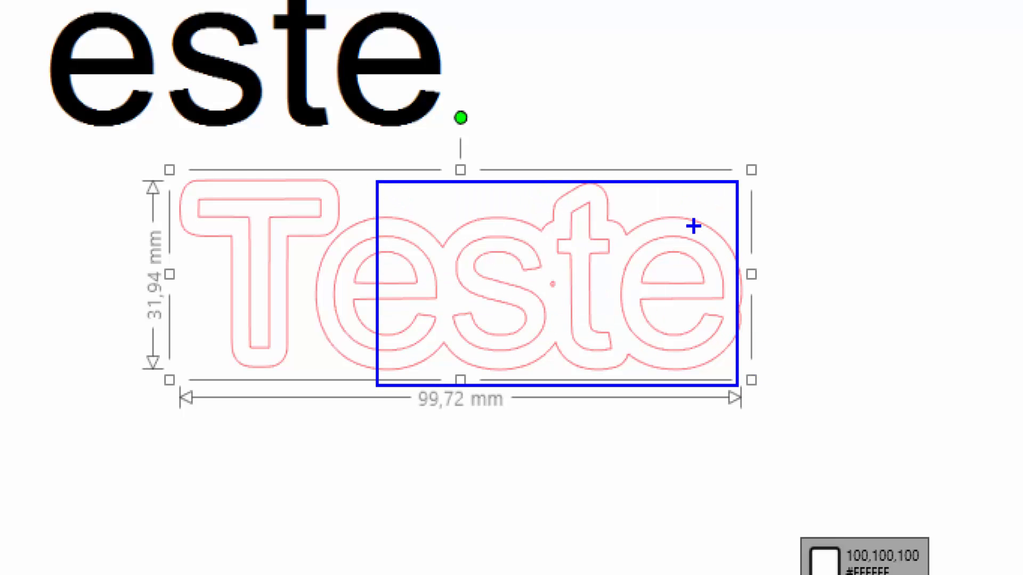
left_click_drag(627, 225, 612, 211)
key("ctrl+z")
key("ctrl+z")
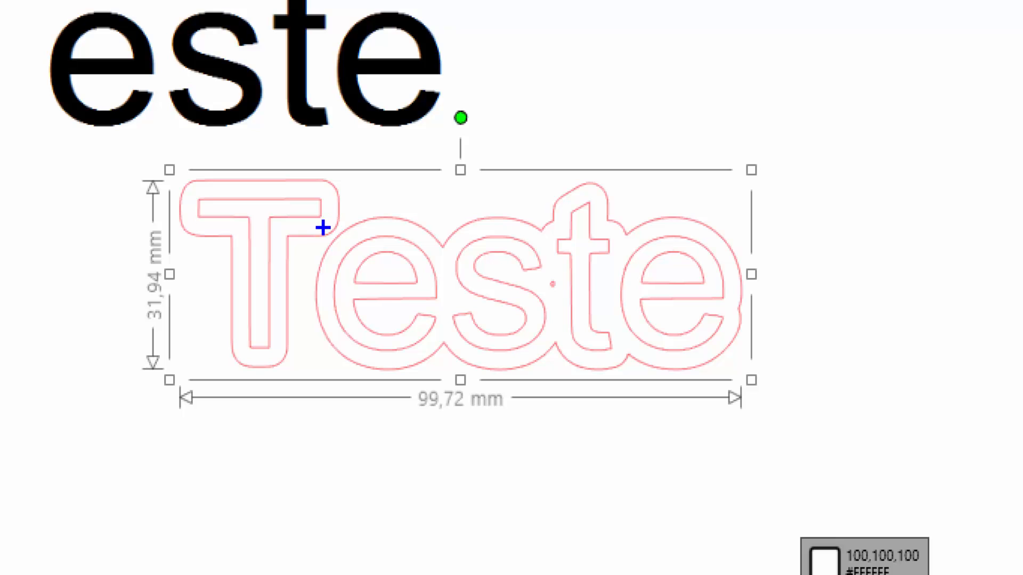
left_click_drag(319, 230, 318, 283)
left_click_drag(332, 220, 354, 233)
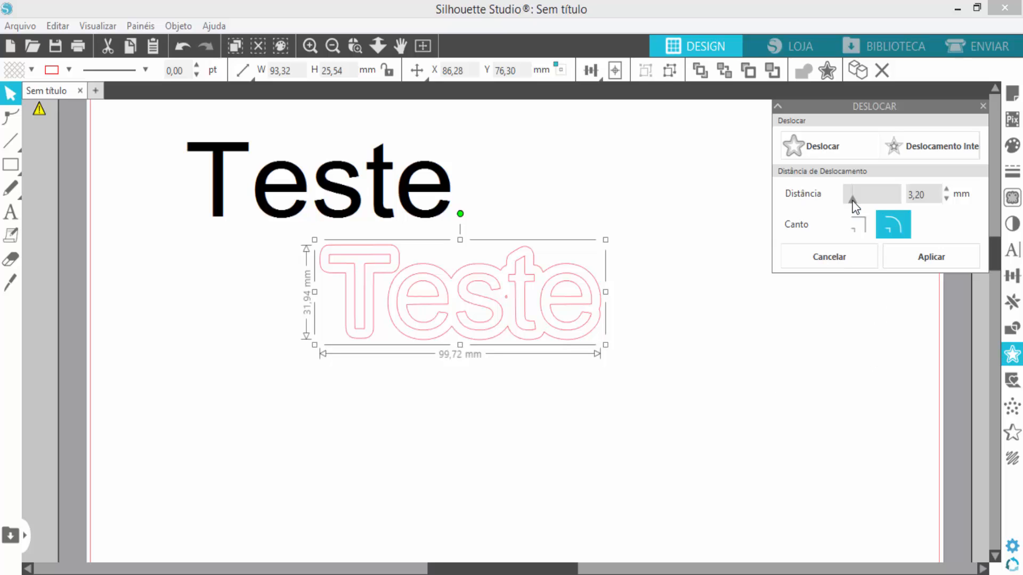
Set the offset distance to 5.00 mm and apply the offset to the traced Teste outline
left_click_drag(853, 202, 857, 200)
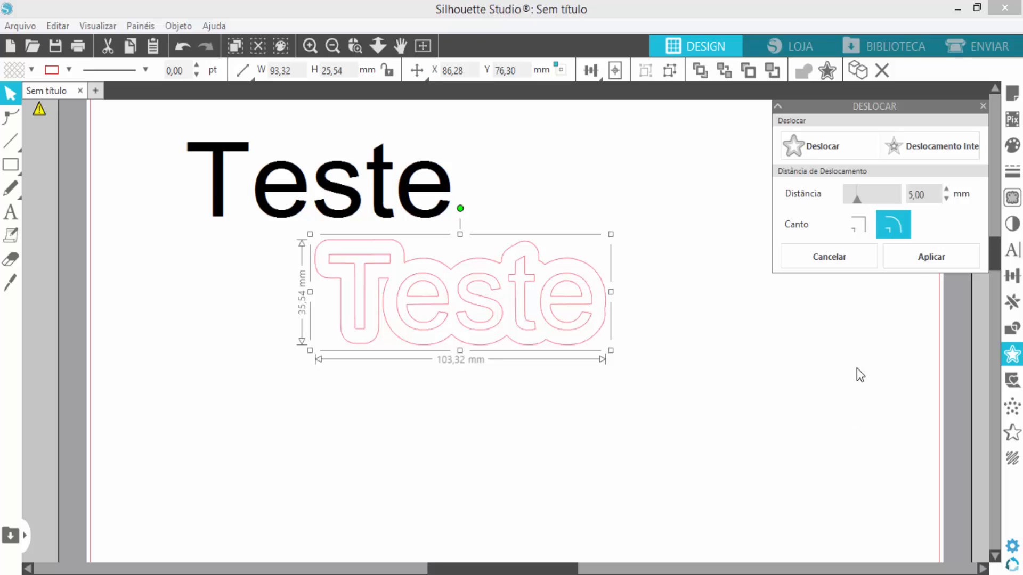
left_click(919, 260)
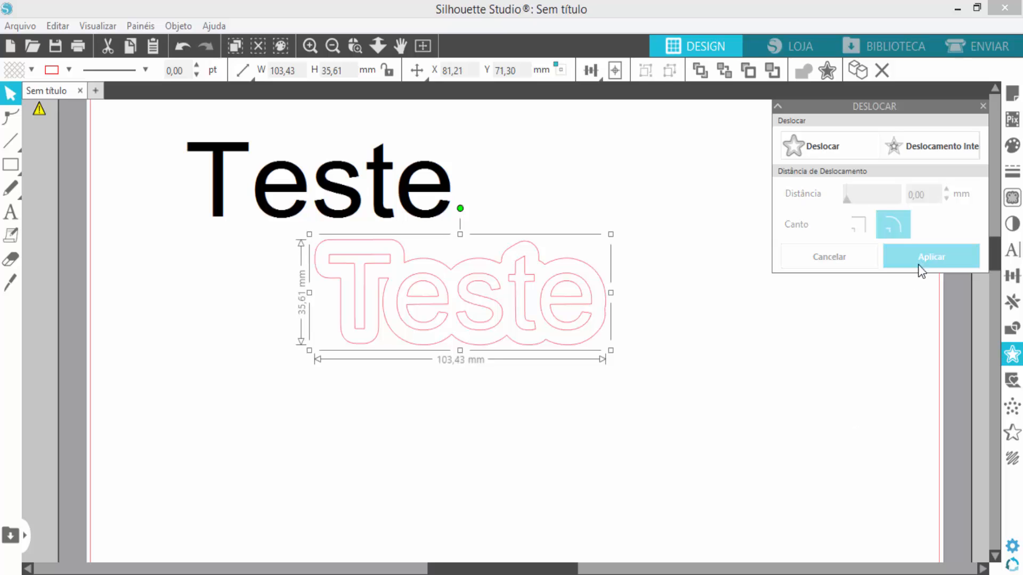
Move the original traced letter outline out of the offset contour and delete it
left_click(516, 310)
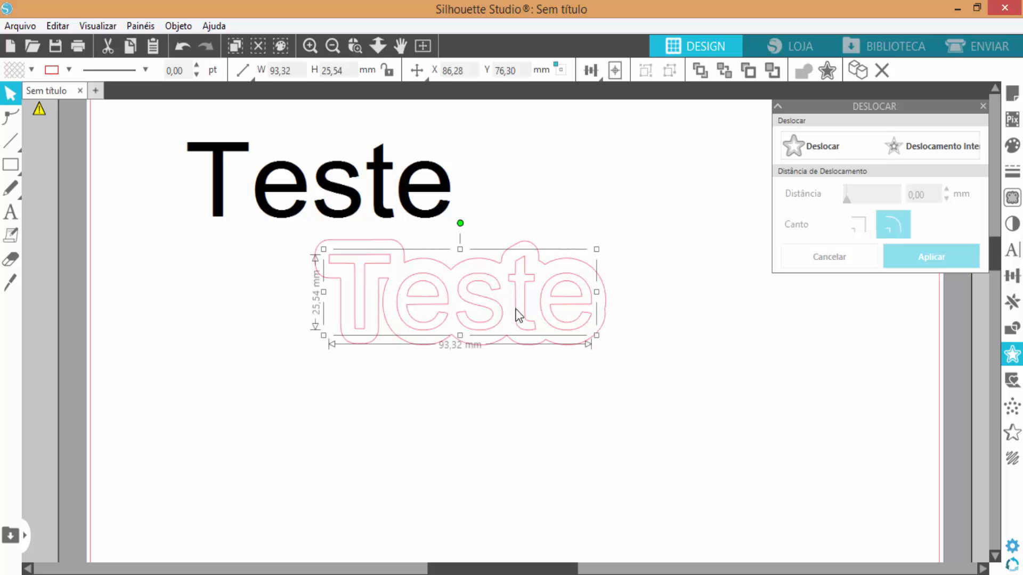
left_click_drag(520, 298, 728, 420)
key("Delete")
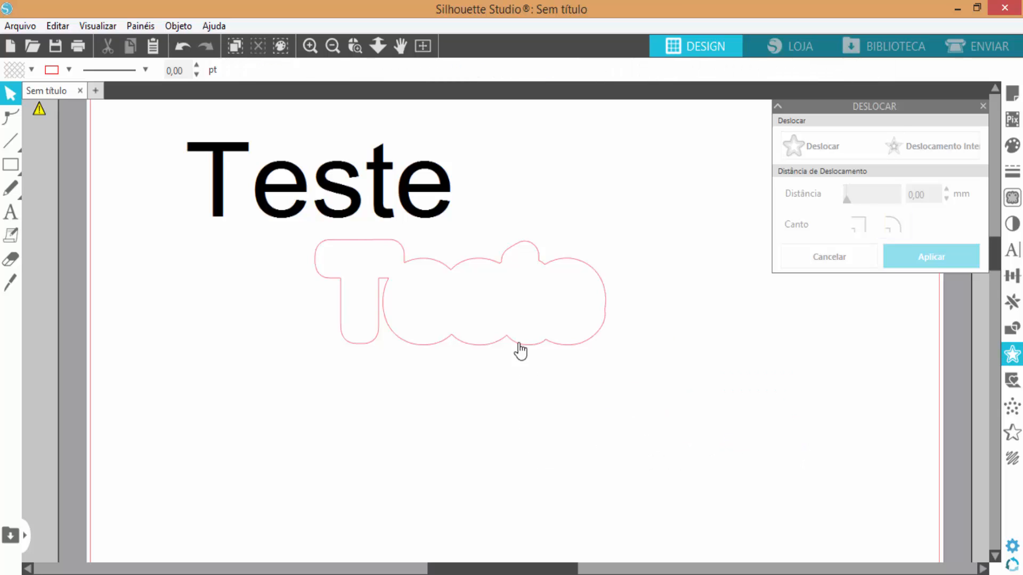
Move the black Teste image into the offset contour, adjust it so the letters sit centred inside, and deselect it
left_click_drag(331, 178, 472, 285)
left_click(491, 294)
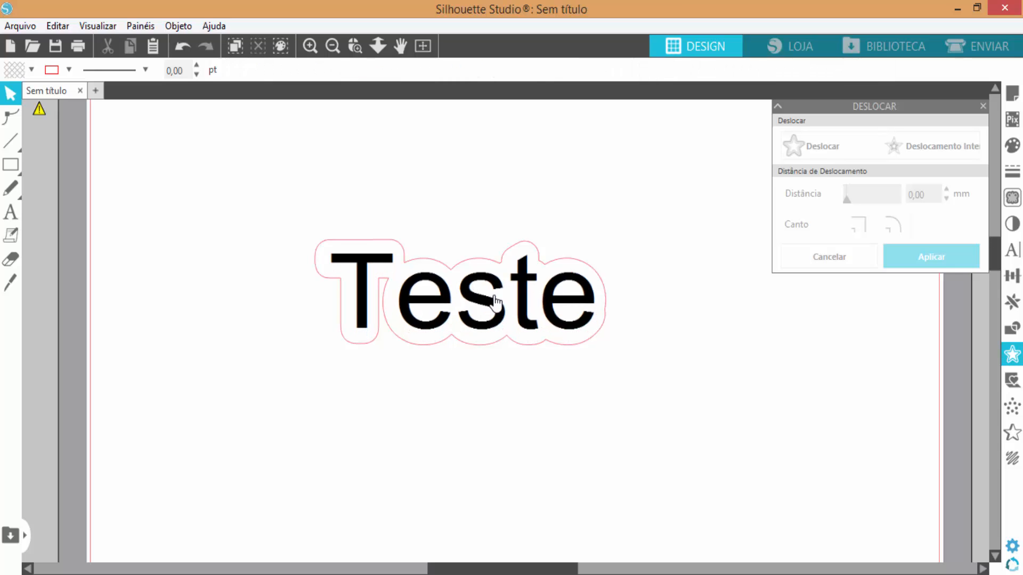
left_click(516, 317)
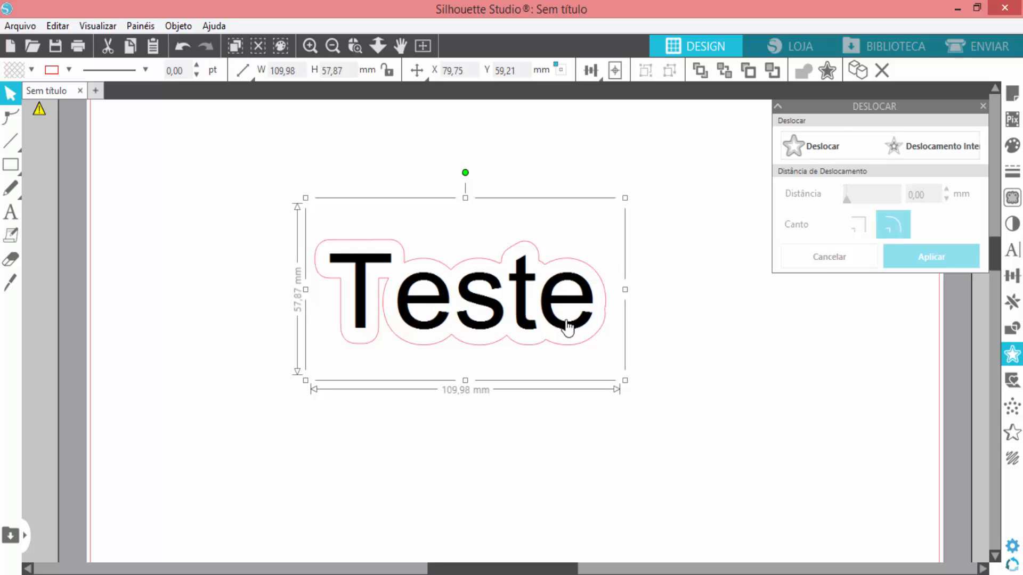
left_click(669, 379)
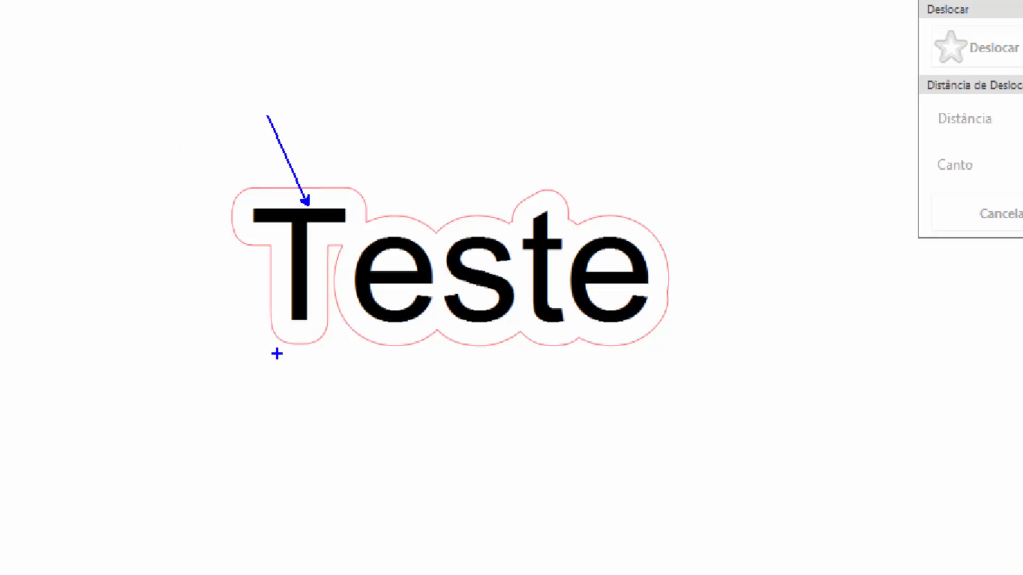
mouse_move(277, 354)
left_mouse_down()
mouse_move(260, 341)
mouse_move(252, 257)
mouse_move(213, 250)
mouse_move(189, 196)
mouse_move(200, 147)
mouse_move(319, 162)
left_mouse_up()
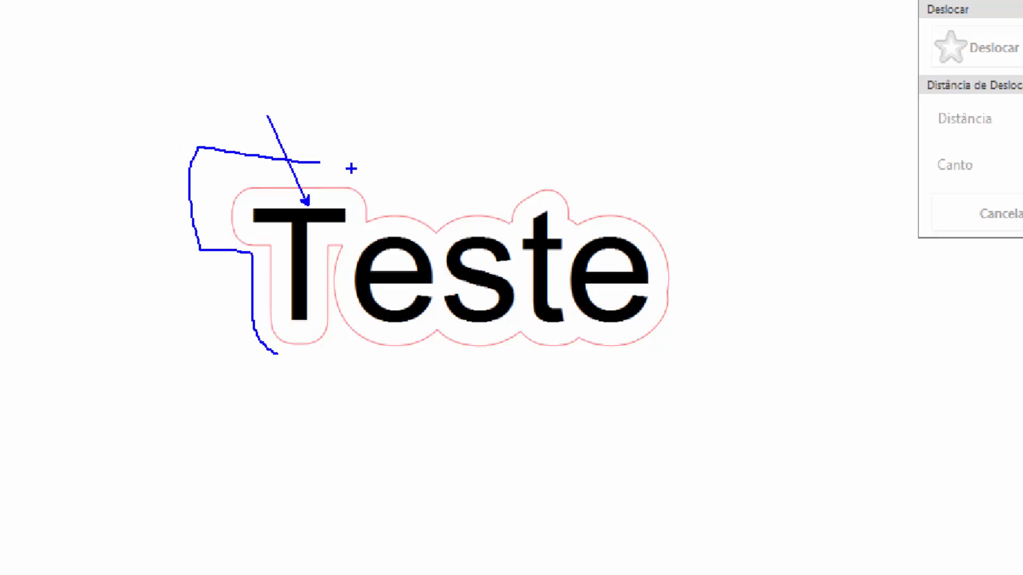
key("Escape")
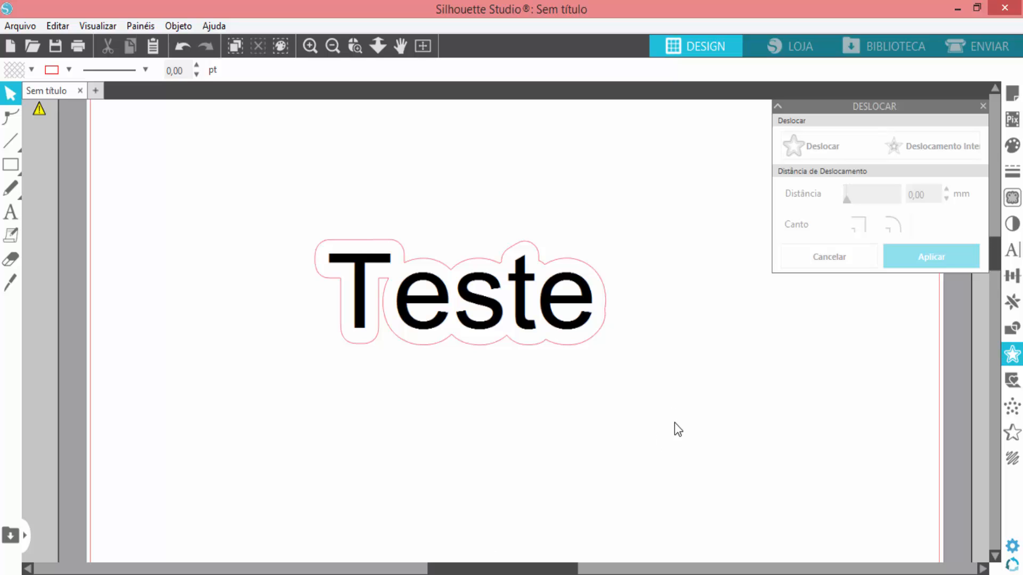